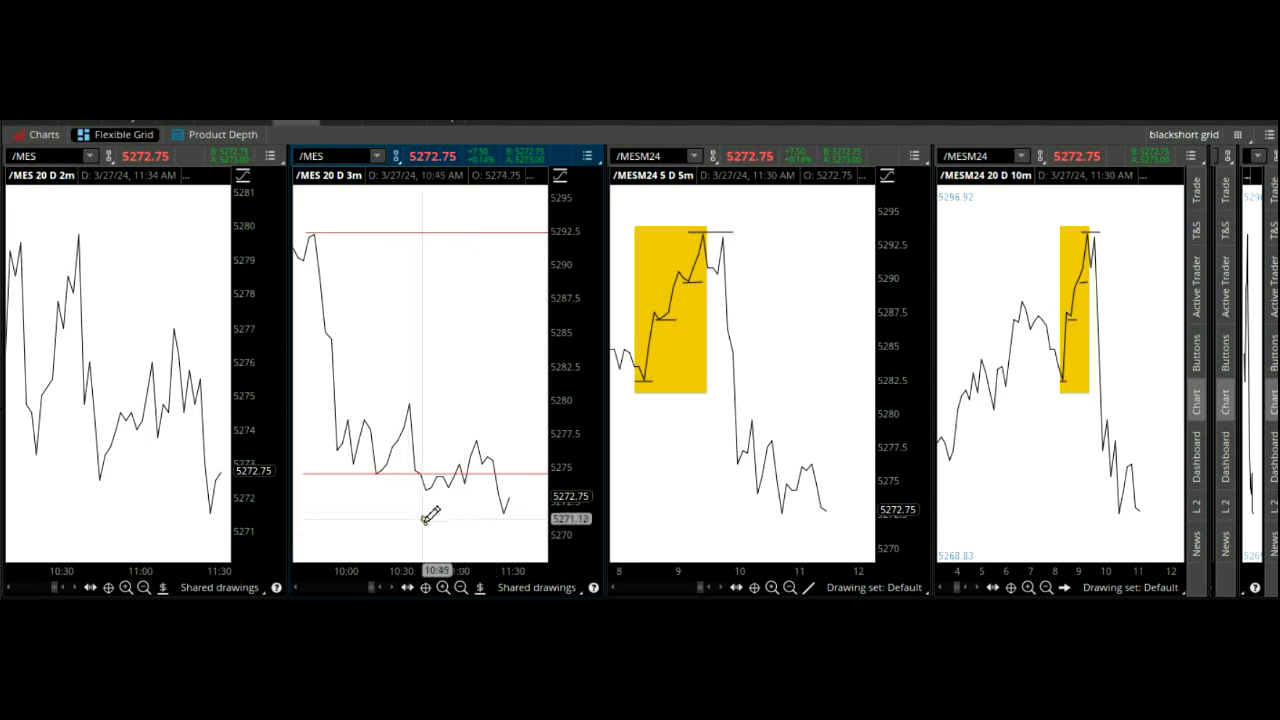
Step: Draw a yellow rectangle around the 10:20–10:40 rally on the first /MES 2-minute chart
scroll(437, 503, "up", 1)
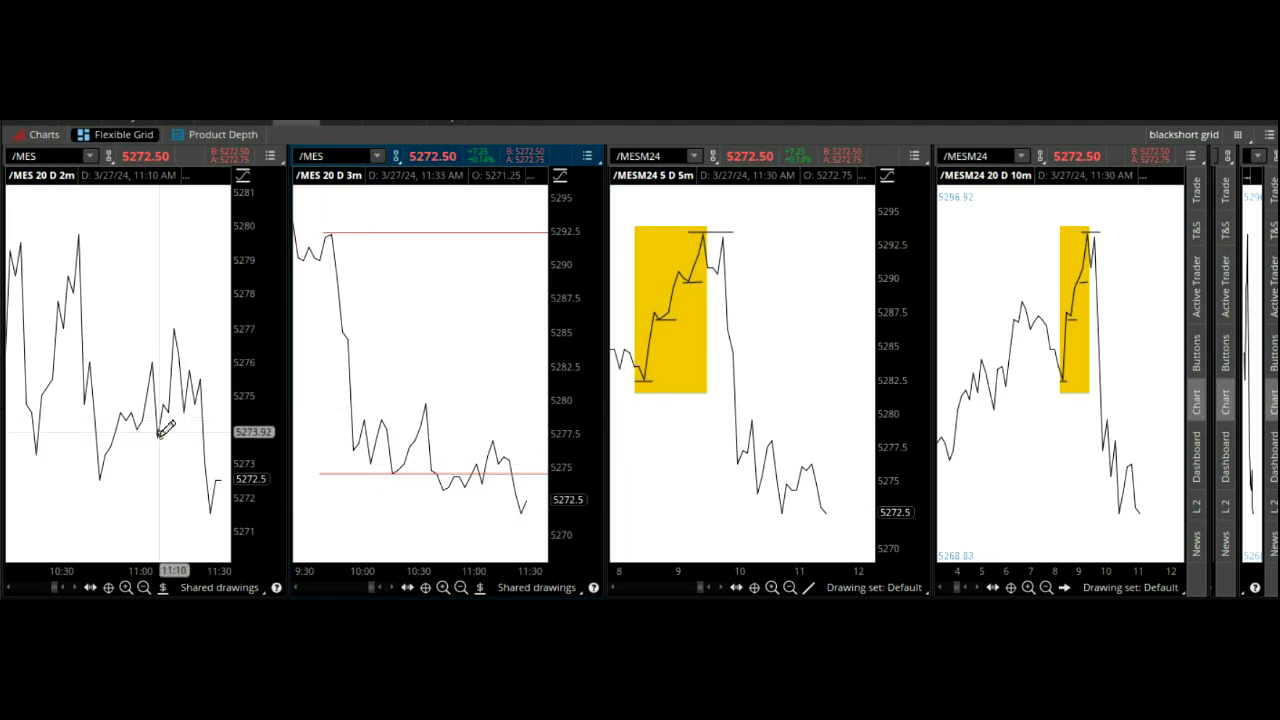
scroll(163, 430, "up", 5)
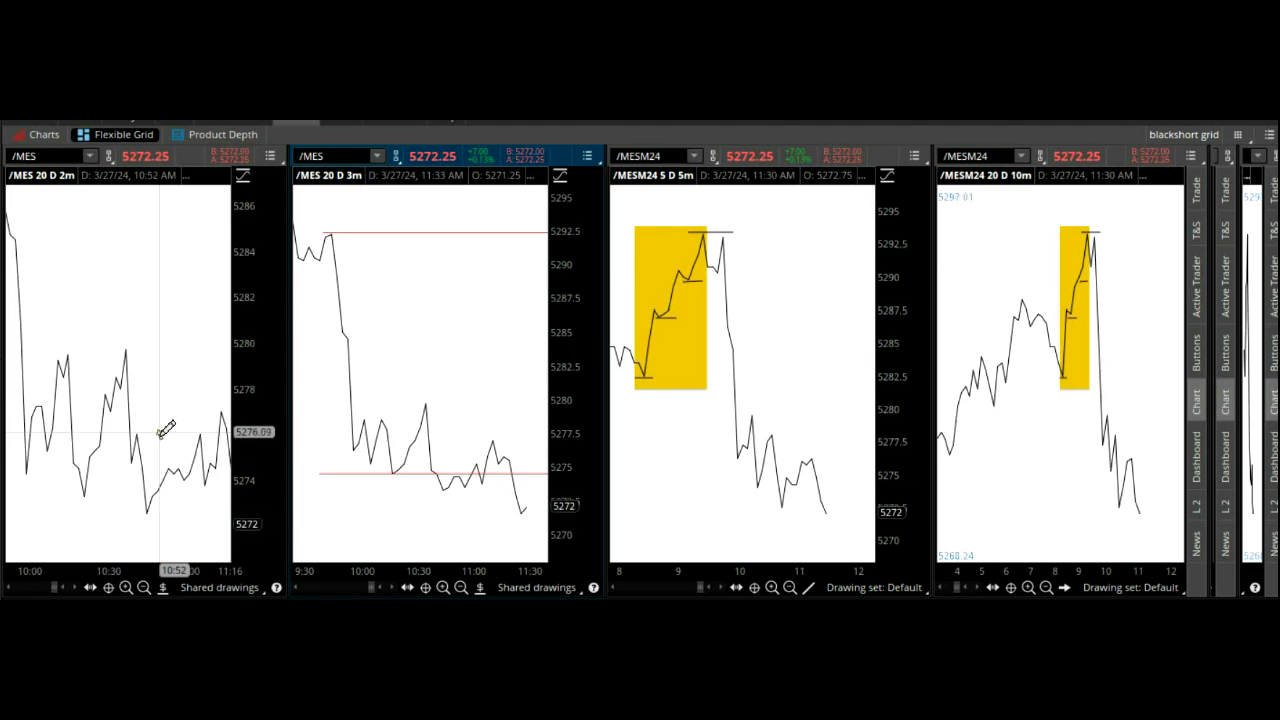
scroll(163, 430, "down", 2)
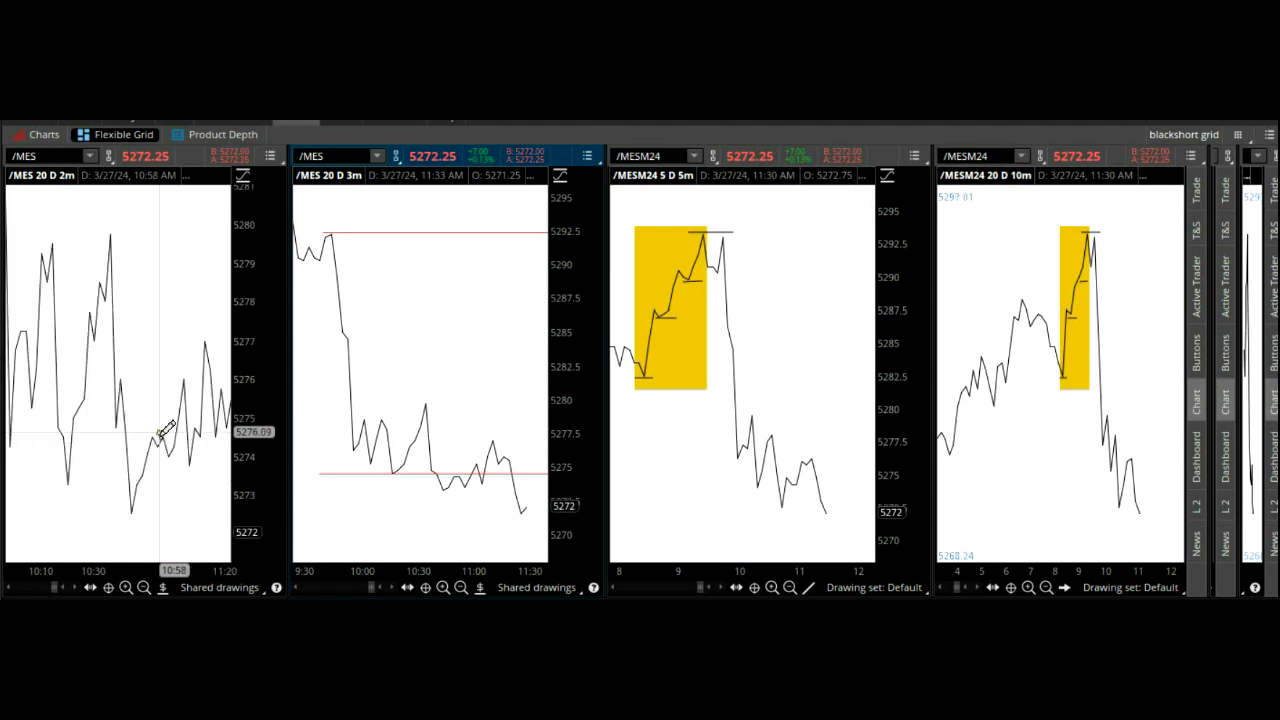
left_click(162, 589)
left_click(172, 347)
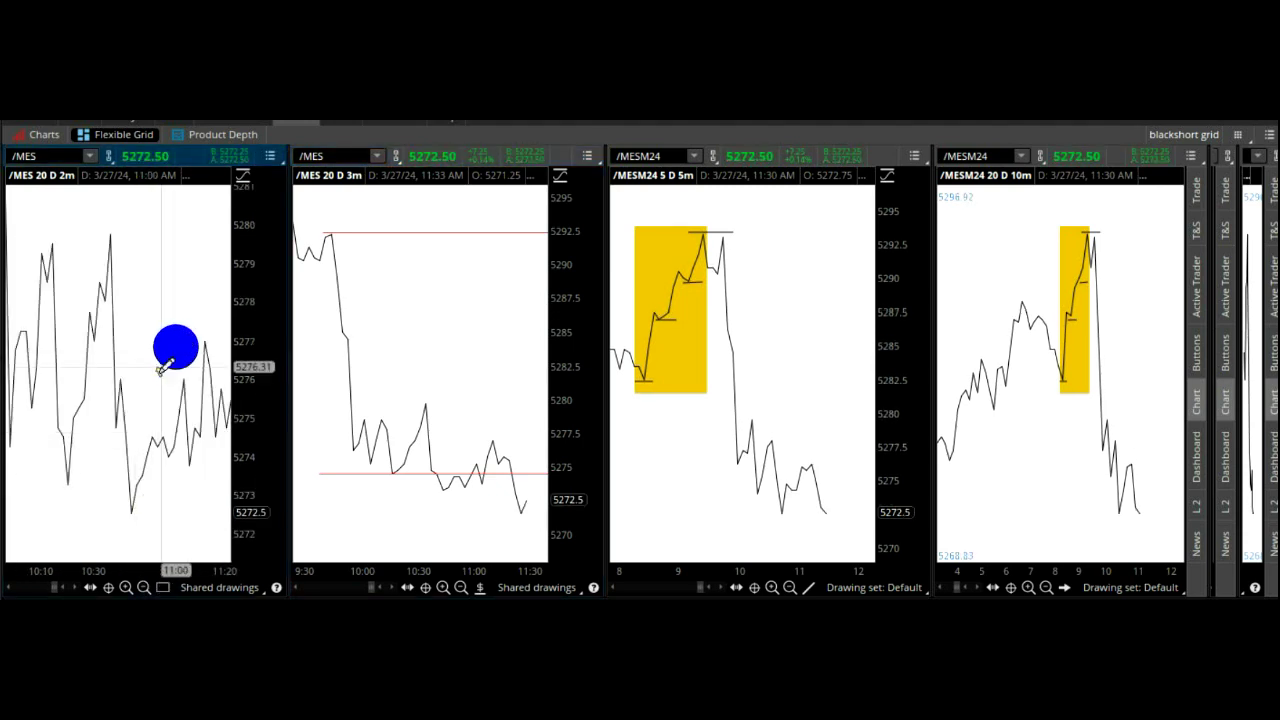
left_click(55, 491)
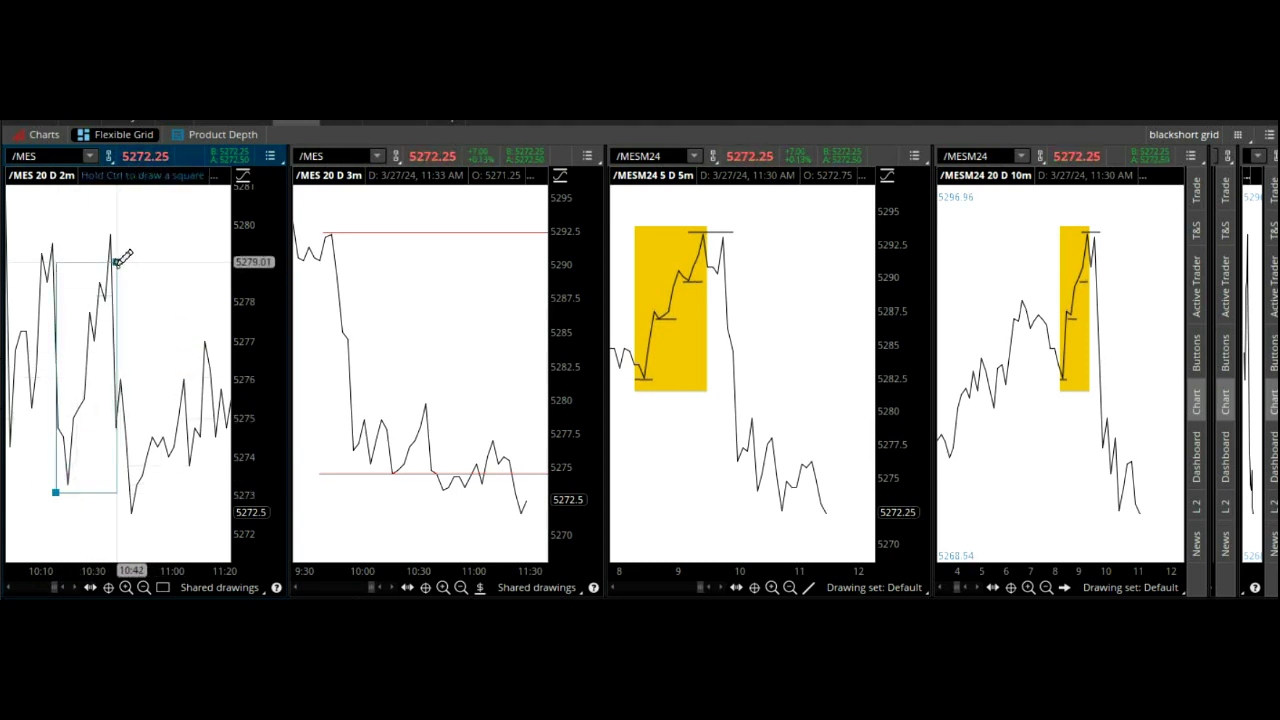
left_click(128, 233)
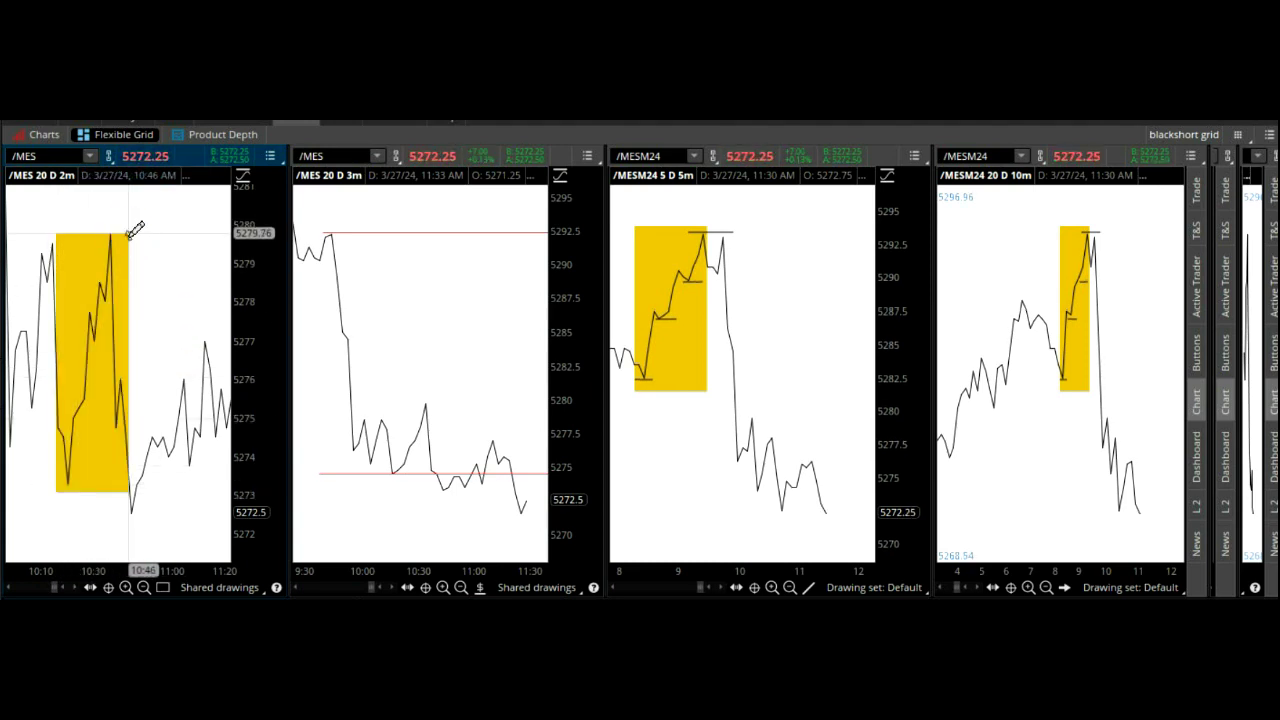
Step: Add red price level lines at the rally high 5279.79 and the low near 5273
left_click(161, 586)
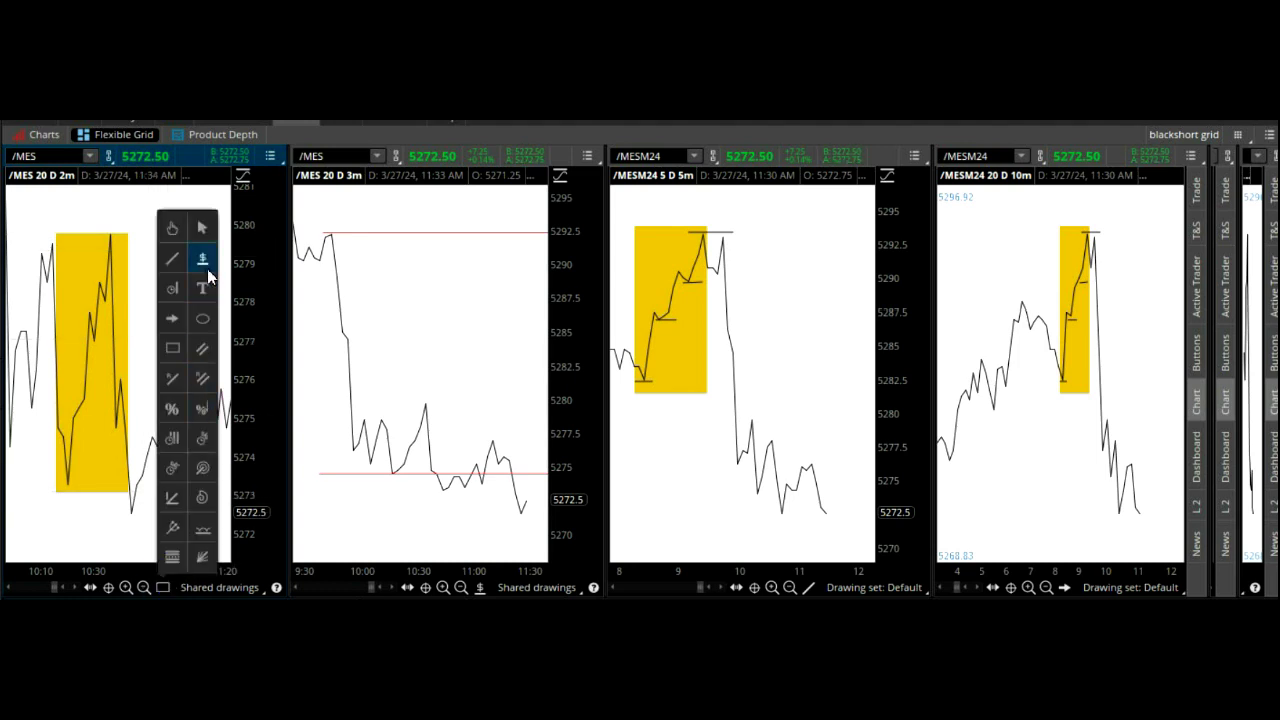
left_click(203, 261)
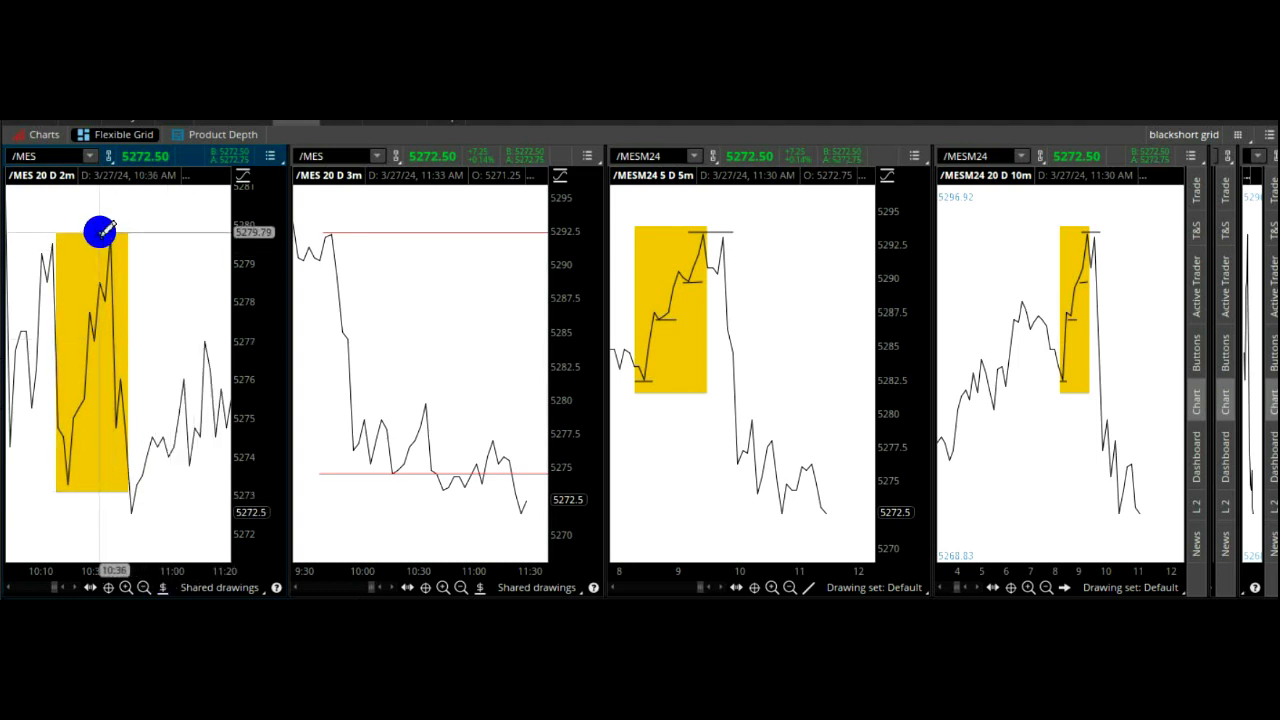
left_click_drag(100, 231, 181, 232)
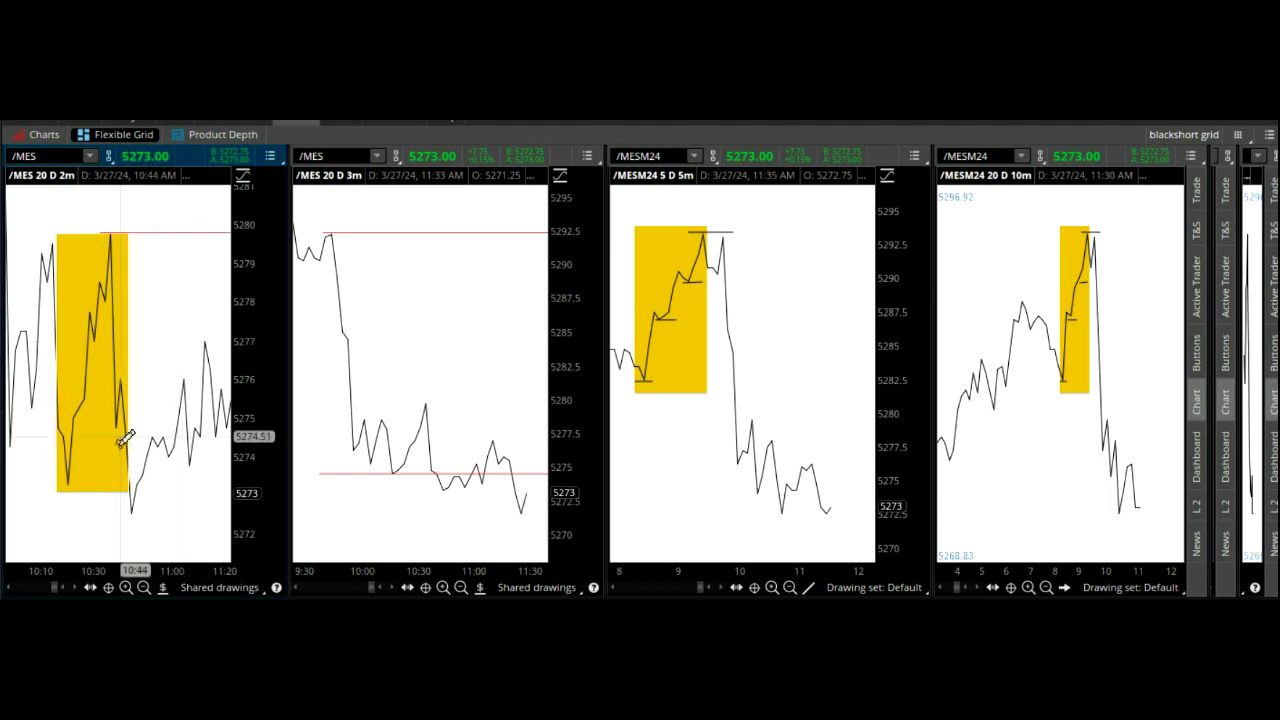
left_click_drag(47, 486, 170, 487)
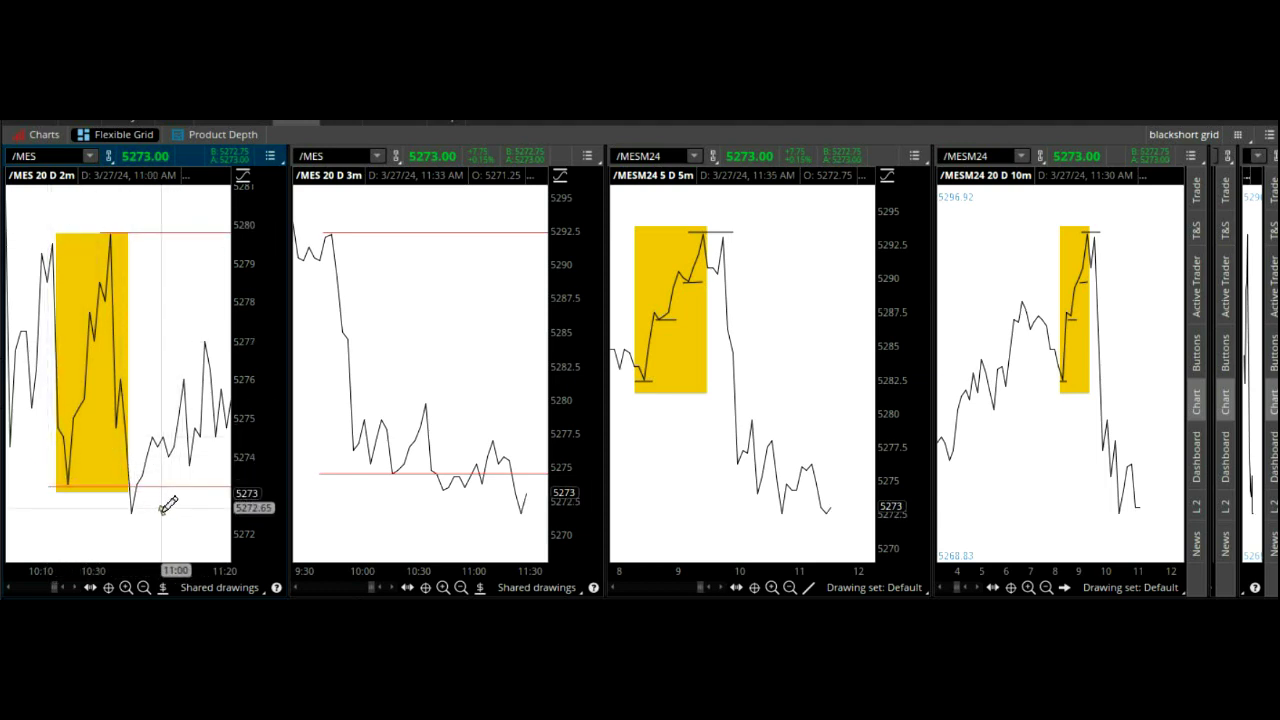
scroll(168, 505, "up", 3)
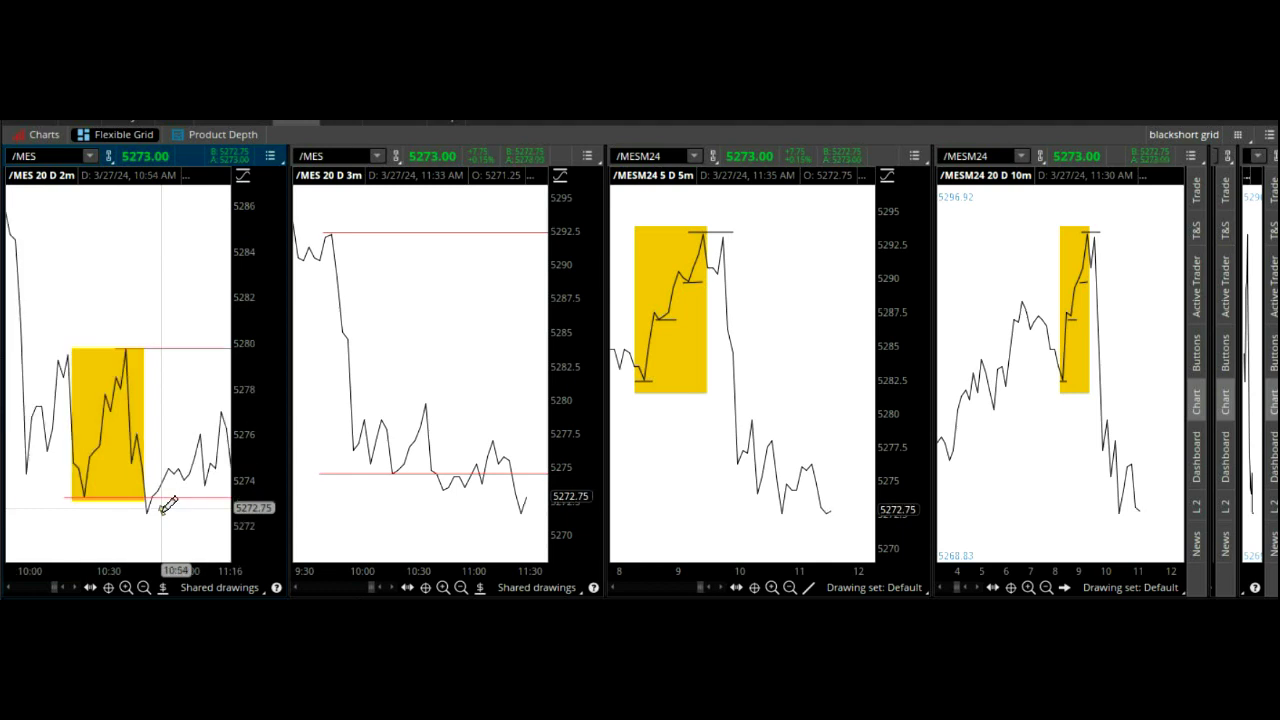
scroll(168, 505, "up", 3)
scroll(168, 505, "down", 3)
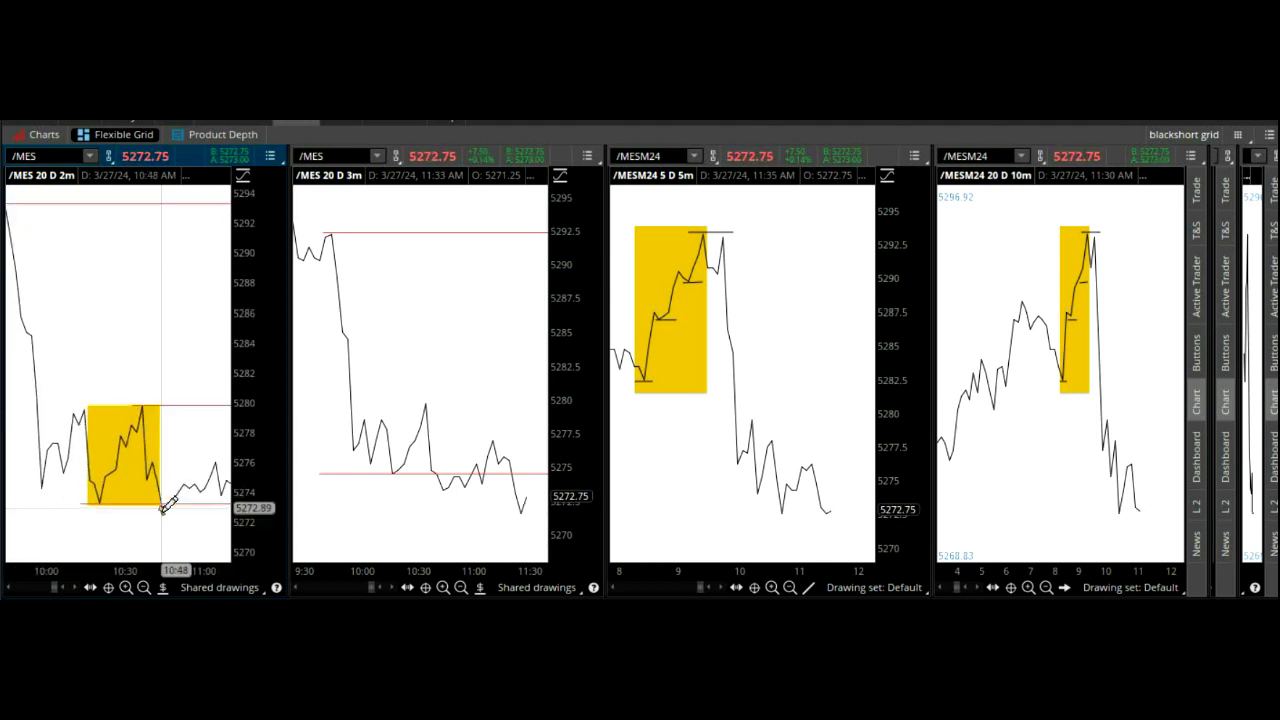
scroll(168, 505, "down", 3)
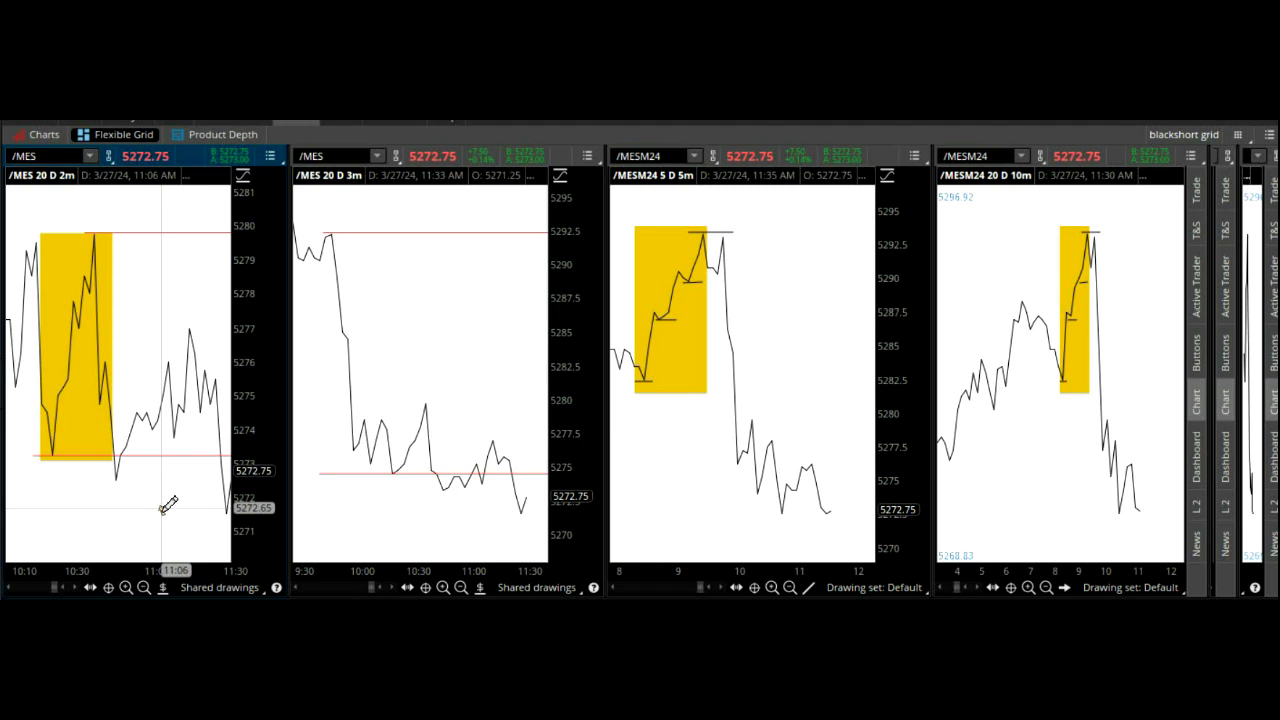
scroll(168, 505, "down", 3)
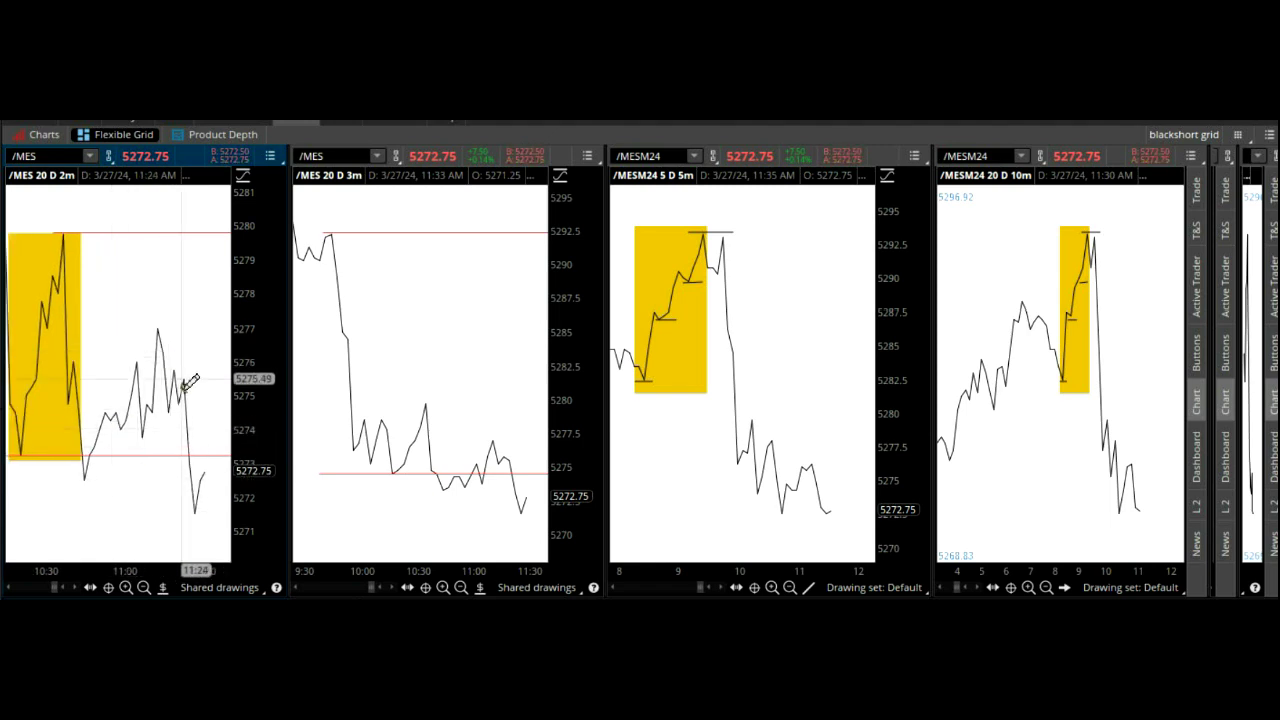
scroll(194, 518, "up", 5)
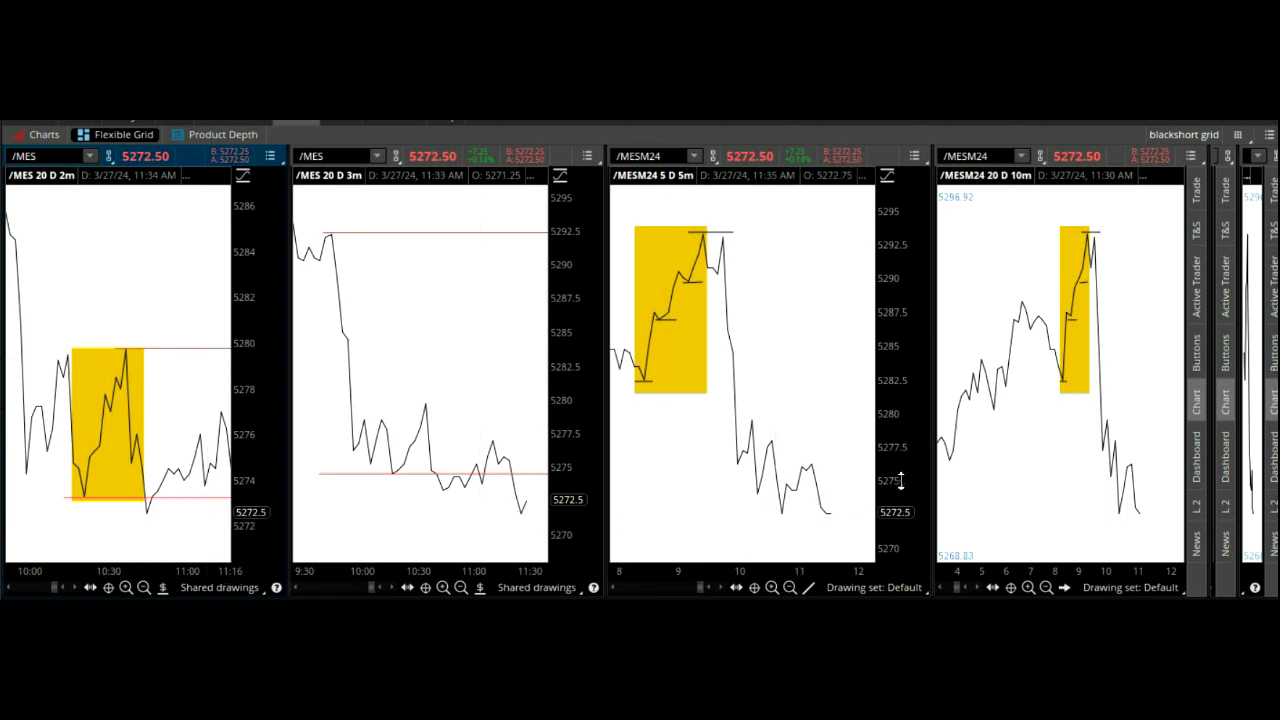
Step: Zoom the /MESM24 5-minute chart to 10:45–11:45 and box the late-morning swing in yellow
left_click(775, 502)
left_click_drag(775, 502, 855, 490)
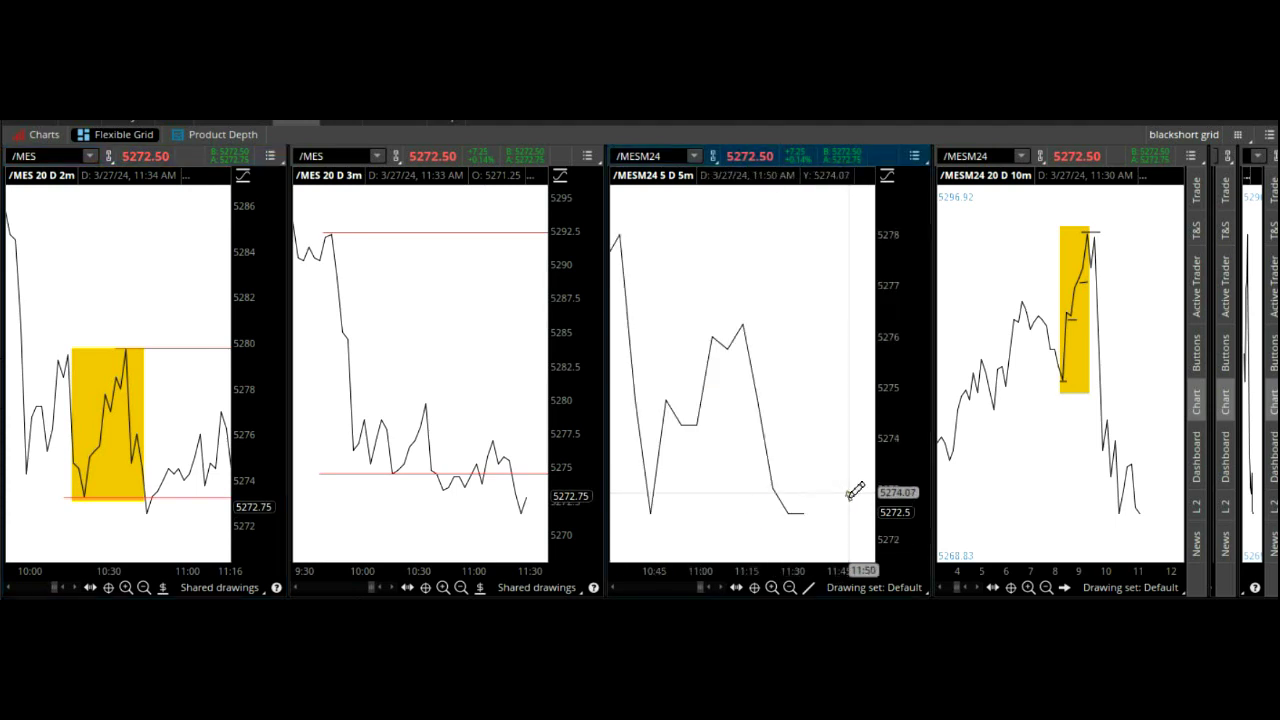
left_click(815, 585)
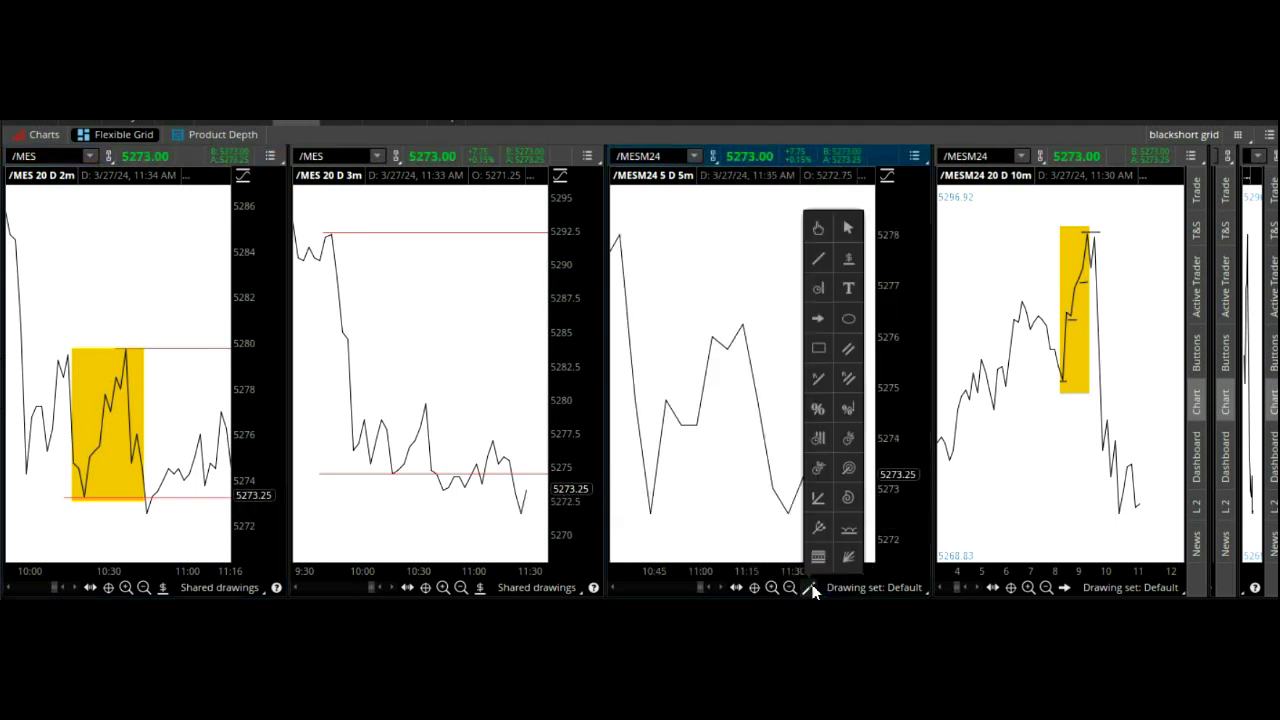
left_click(818, 348)
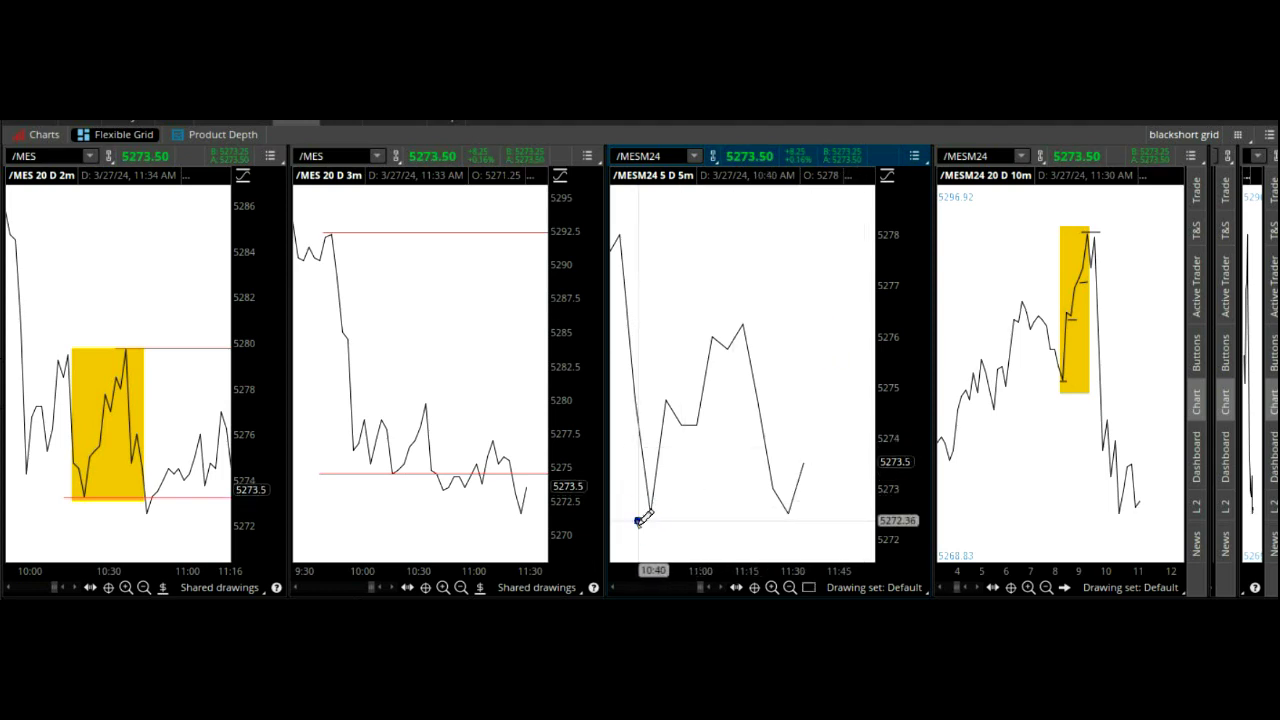
mouse_move(638, 520)
left_mouse_down()
mouse_move(727, 309)
mouse_move(747, 318)
left_mouse_up()
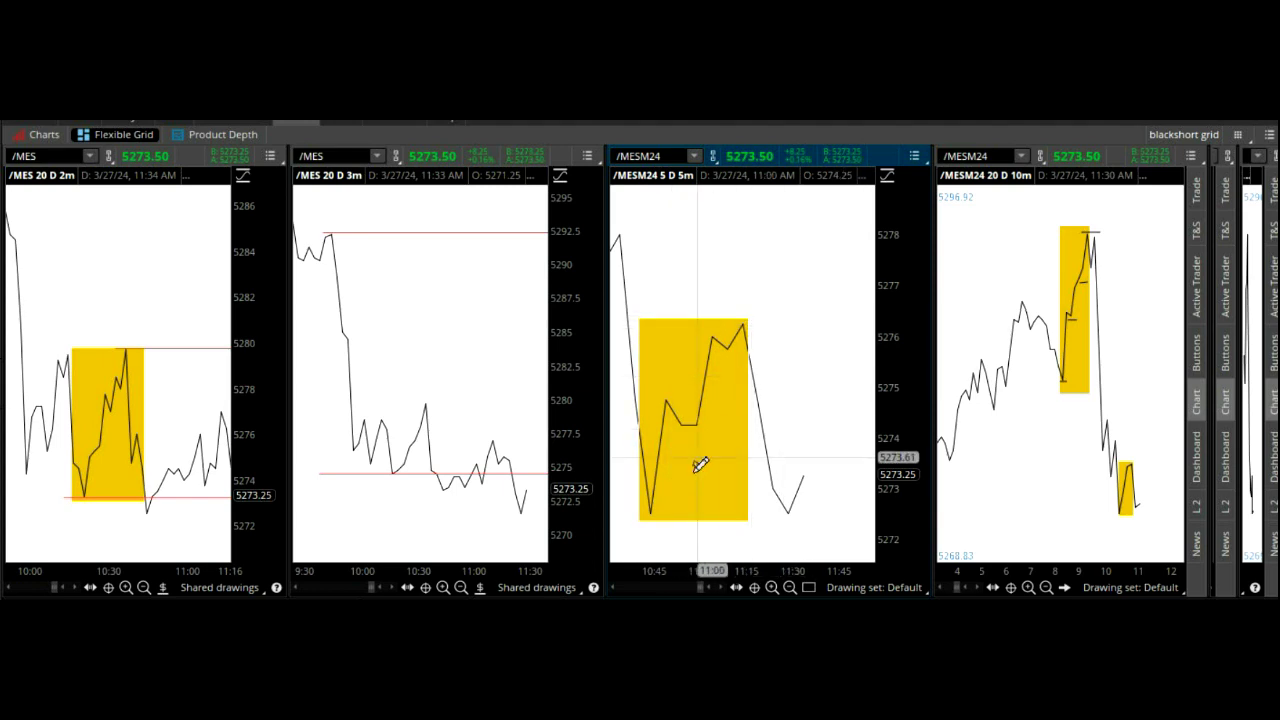
Step: Add red price level lines at the swing low 5272.45 and the box top 5276.27
left_click(809, 588)
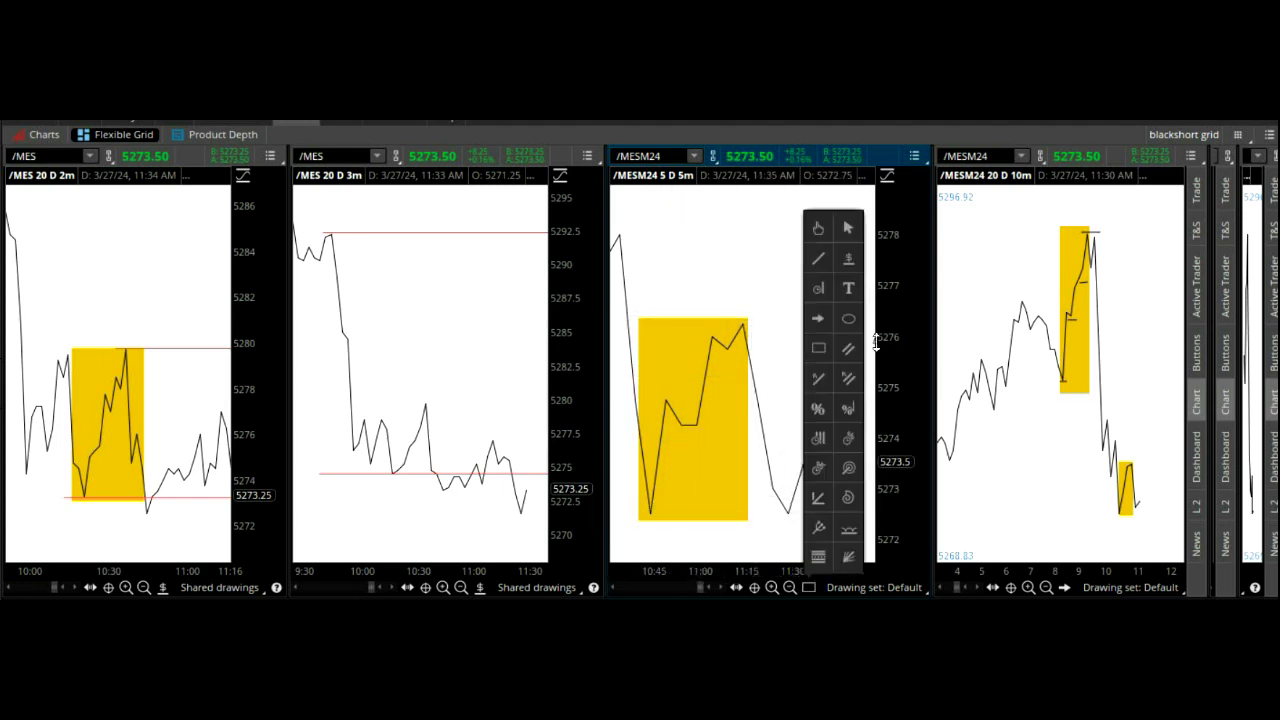
left_click(849, 260)
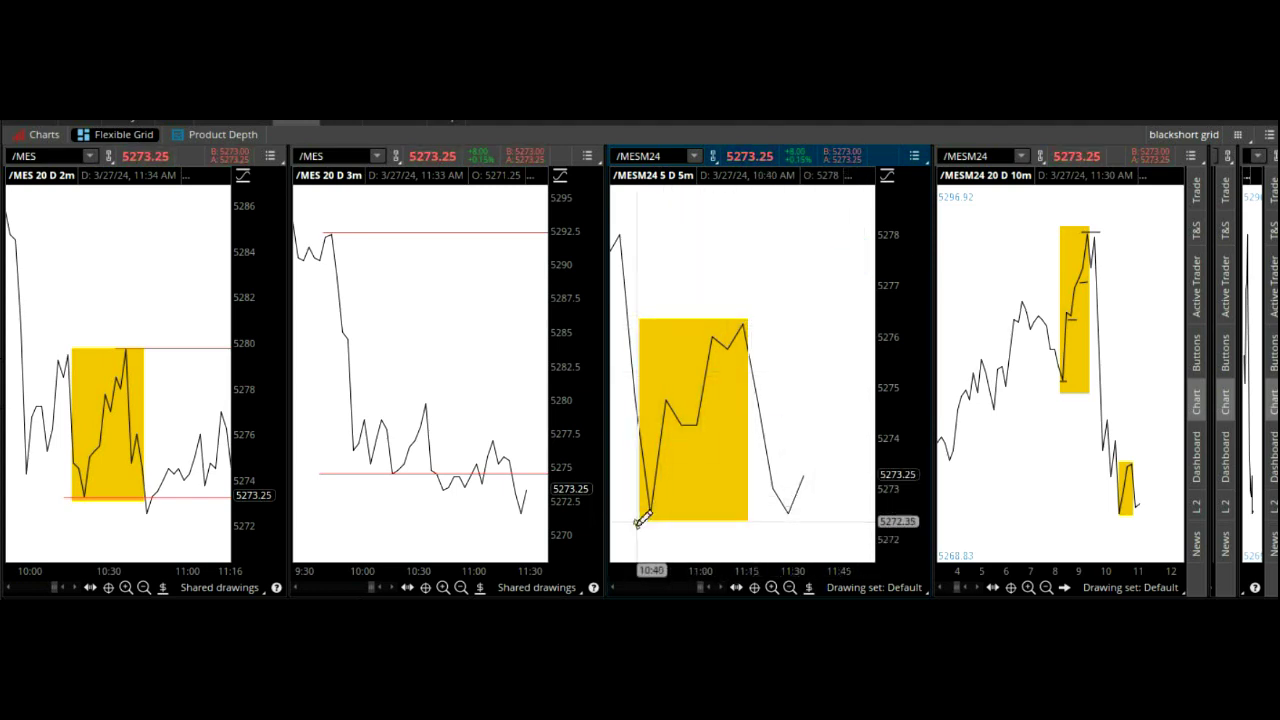
left_click_drag(629, 521, 837, 509)
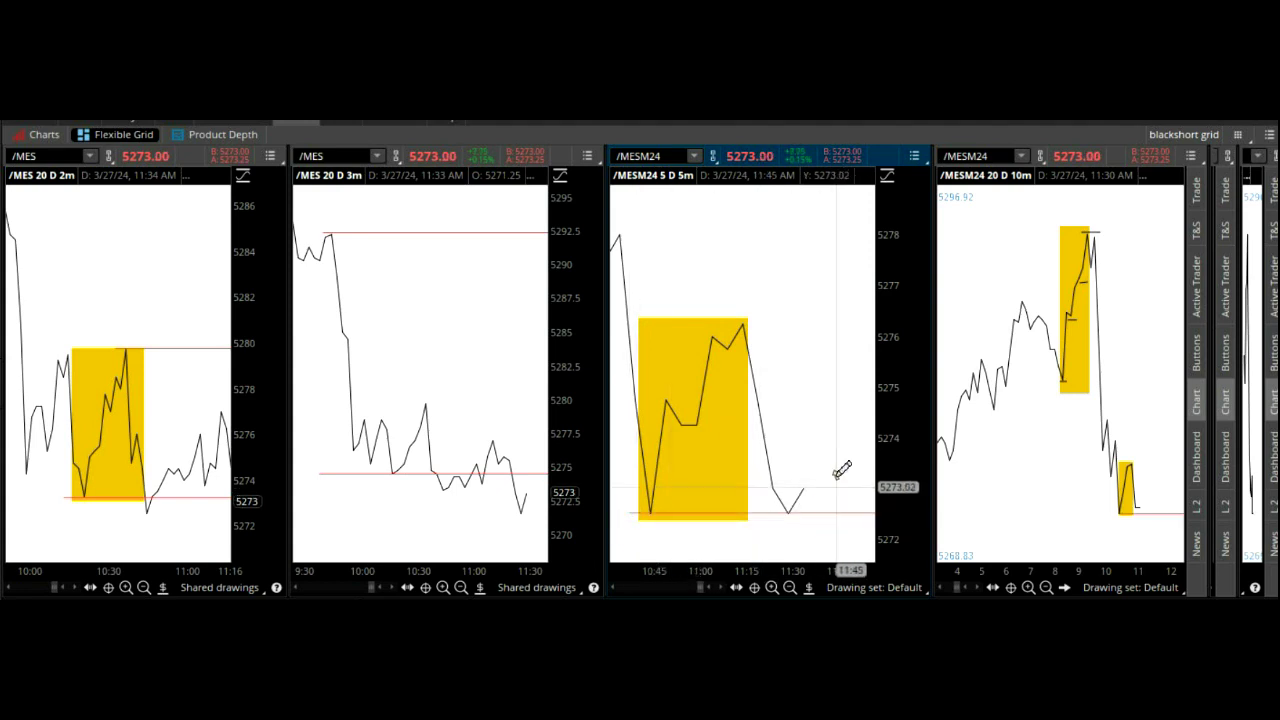
left_click_drag(688, 319, 828, 320)
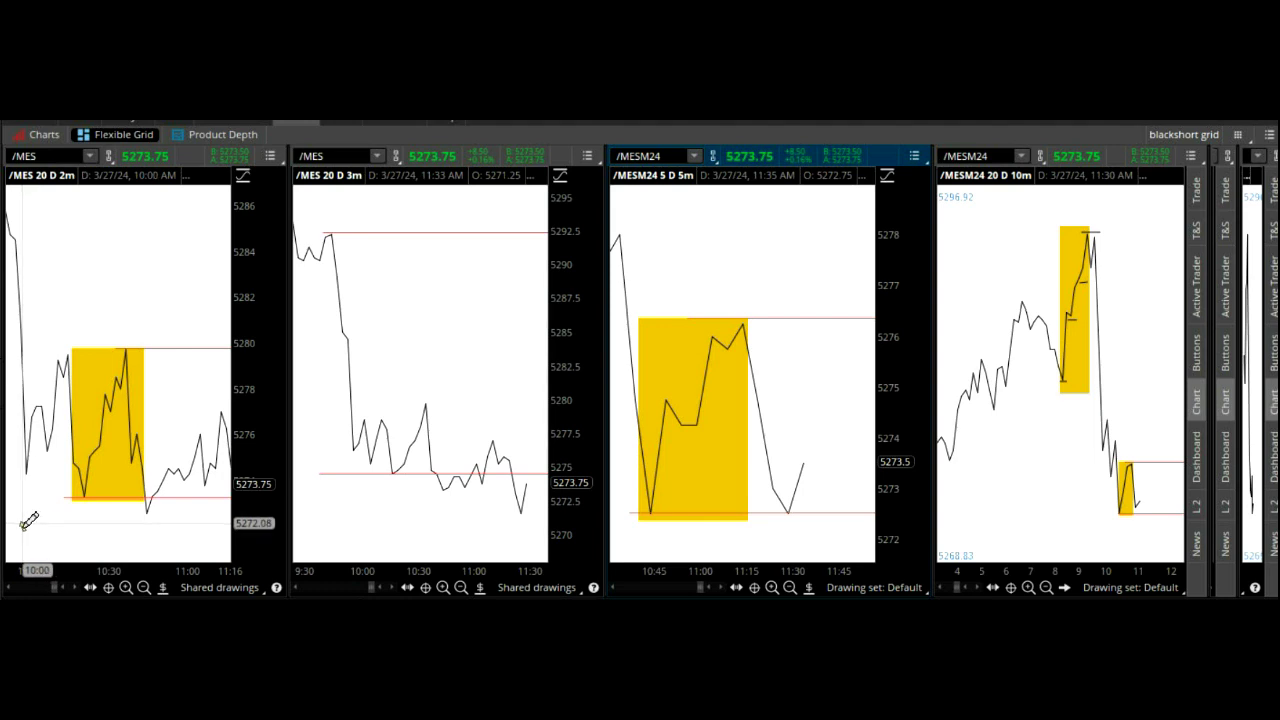
Step: Zoom the first chart into 10:00–10:26 and zoom the third chart out to the whole session
left_click_drag(24, 524, 90, 538)
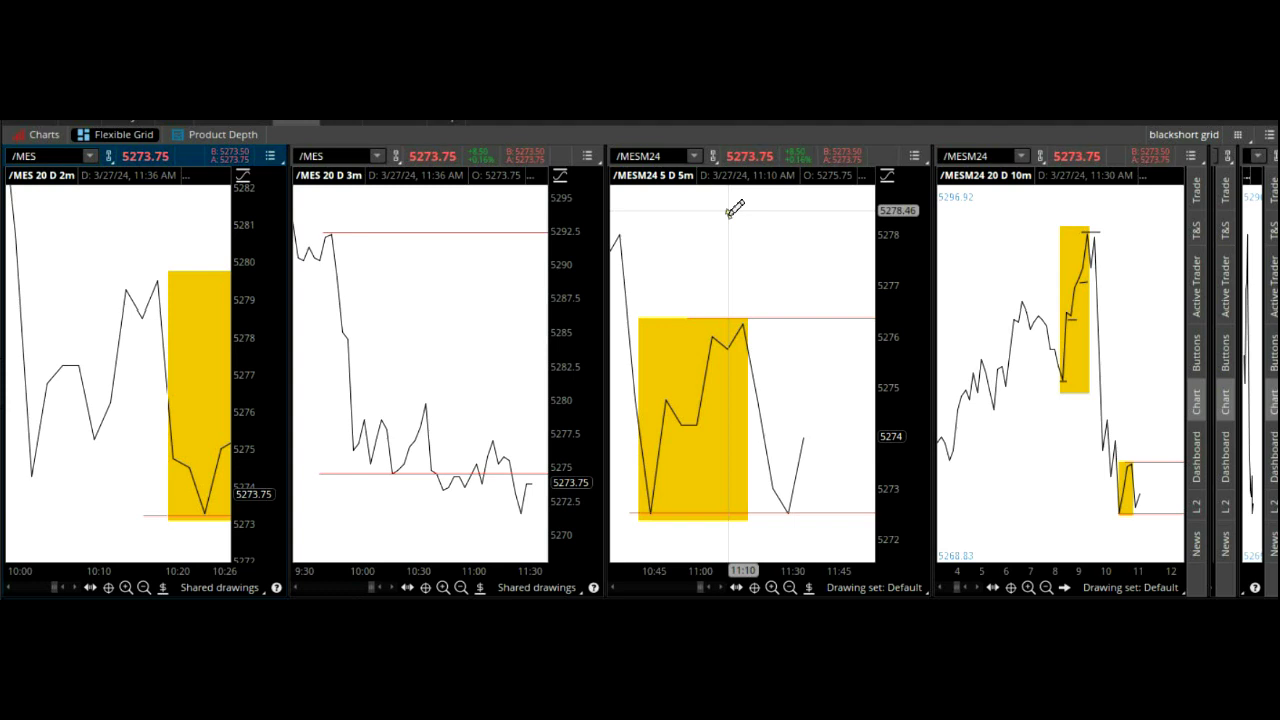
left_click(789, 587)
left_click(789, 587)
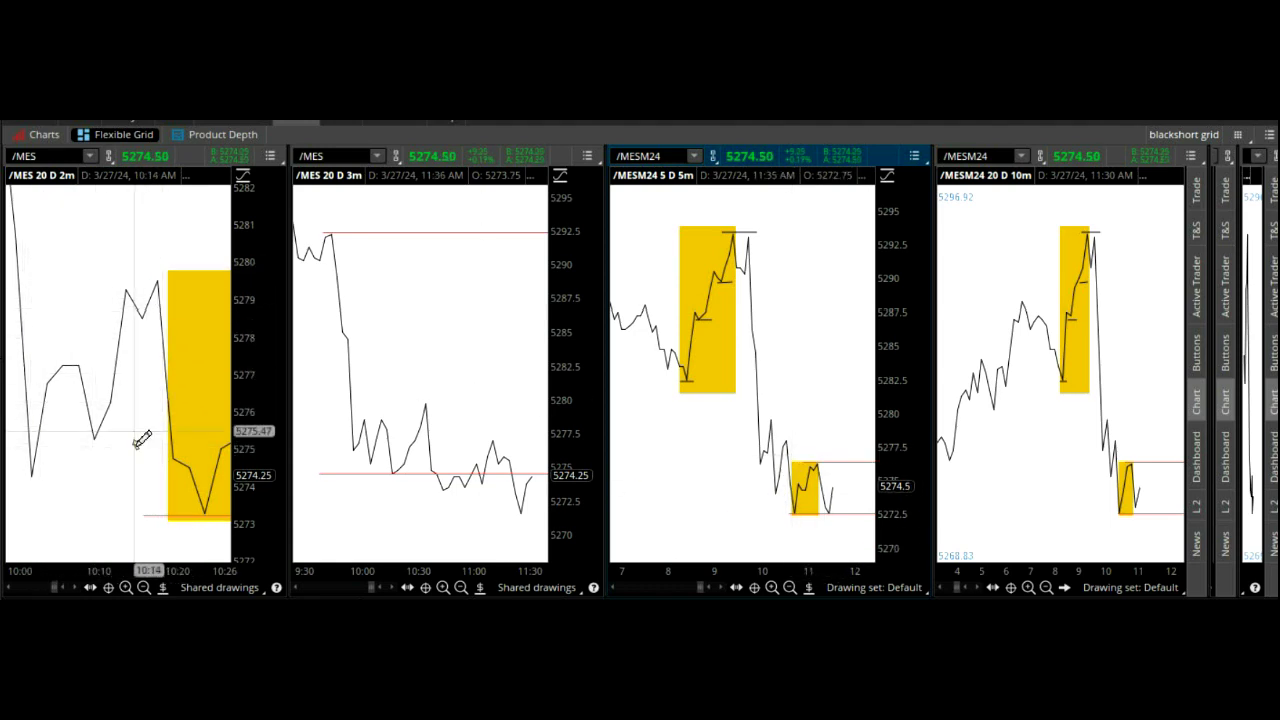
Step: Zoom the first /MES chart back out two levels
scroll(150, 475, "down", 5)
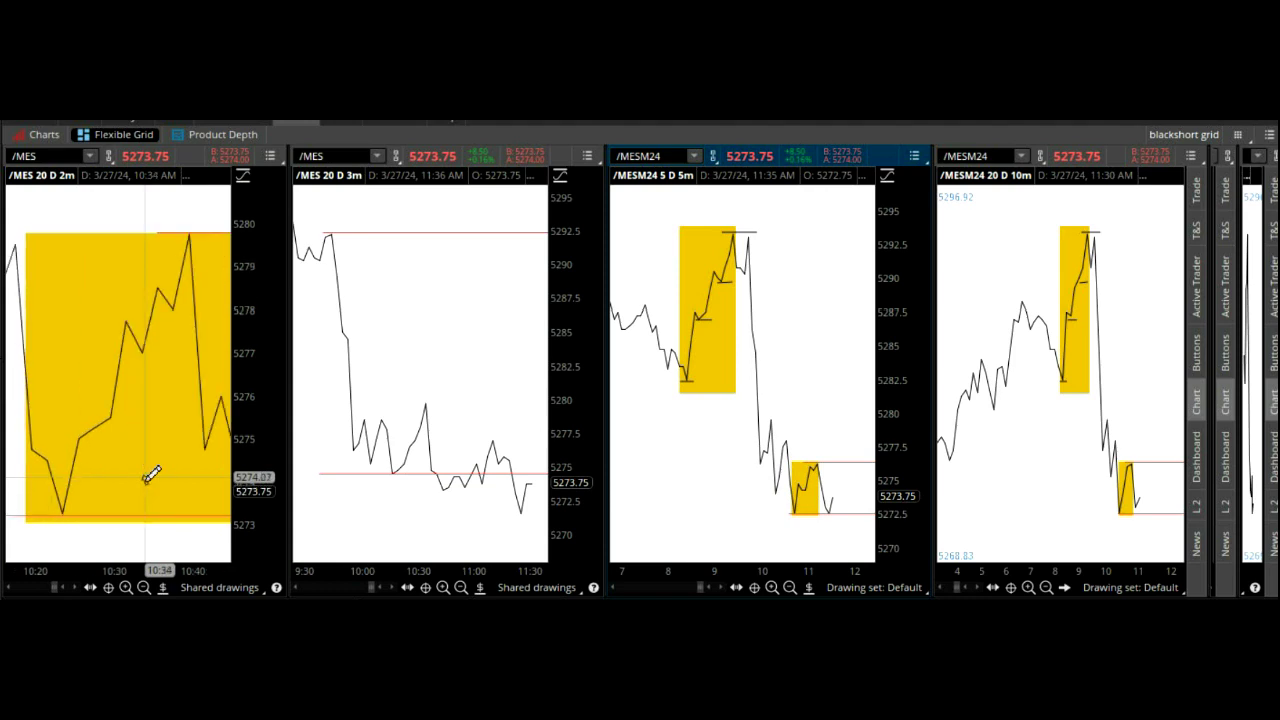
scroll(150, 475, "up", 2)
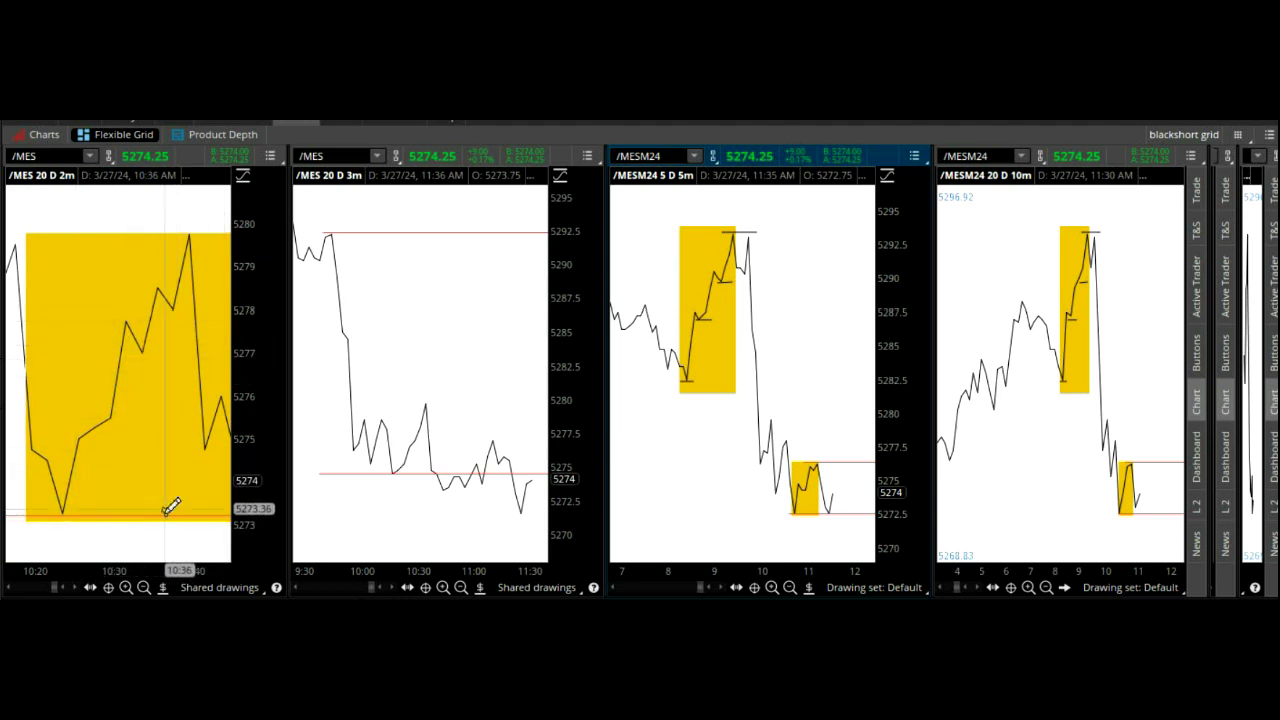
left_click(145, 587)
left_click(145, 587)
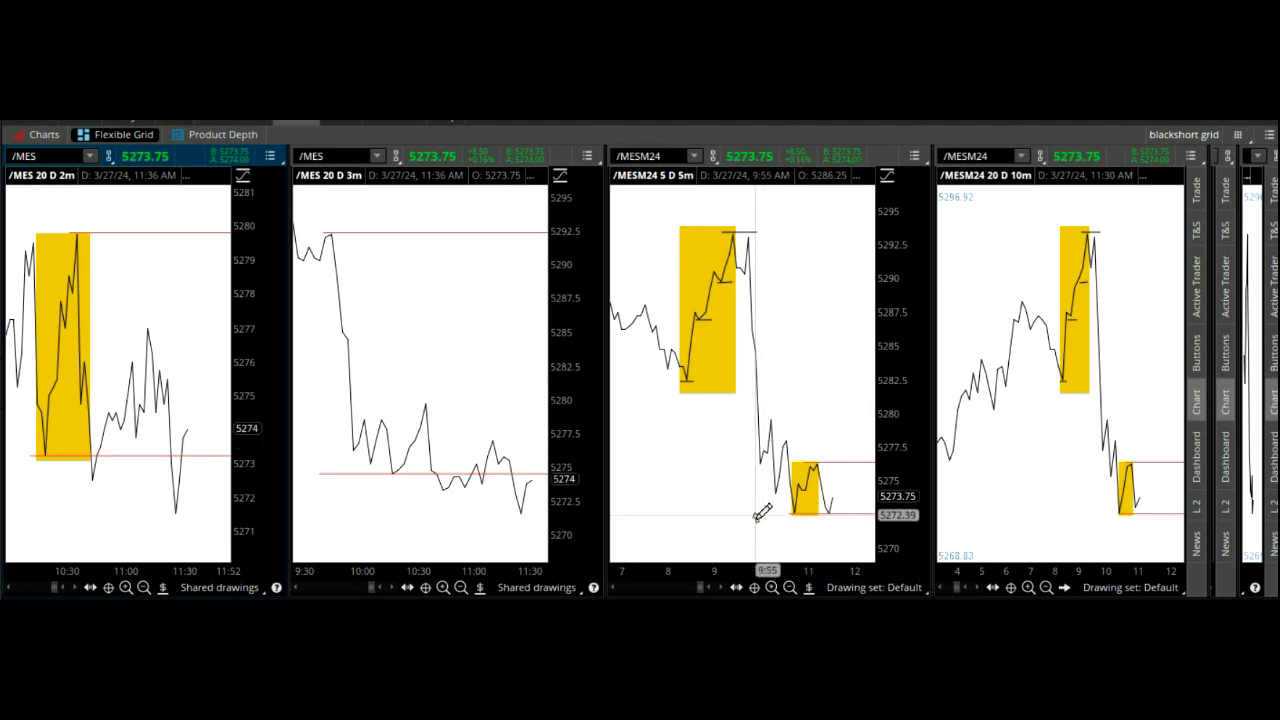
Step: Zoom out the third chart and zoom the /MES 2-minute chart into the late-morning move
left_click_drag(757, 514, 858, 514)
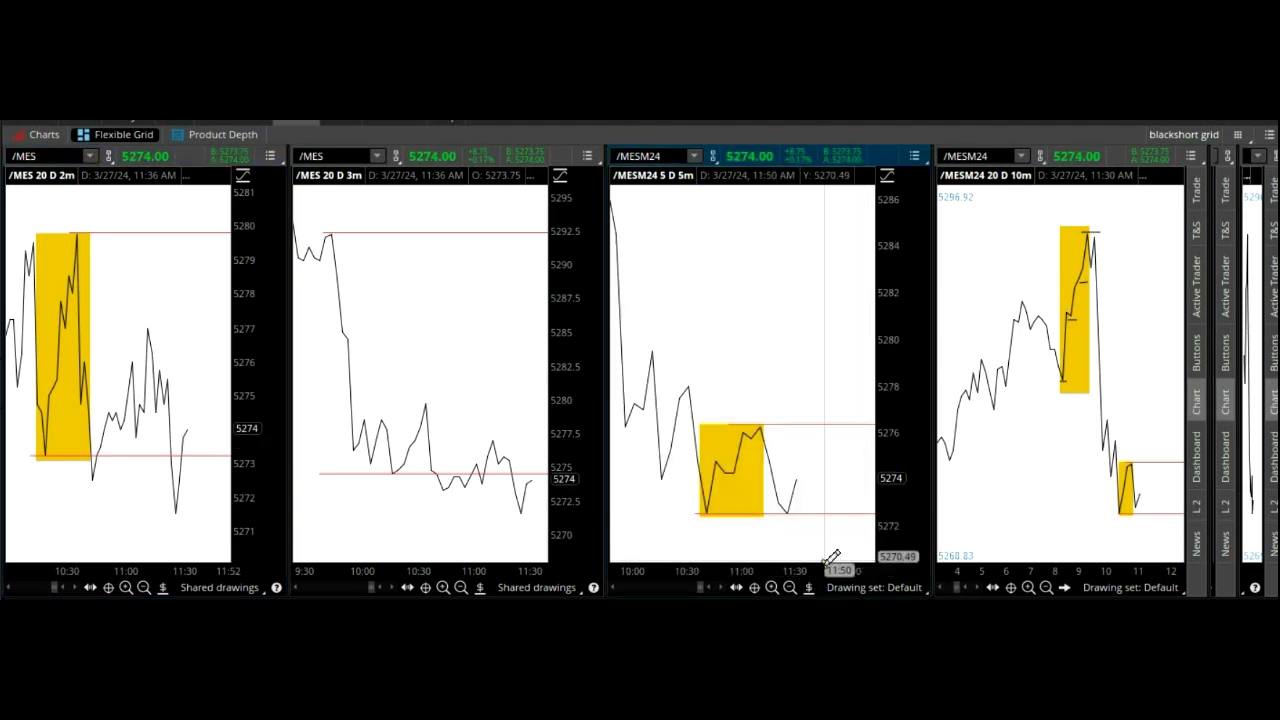
left_click(792, 588)
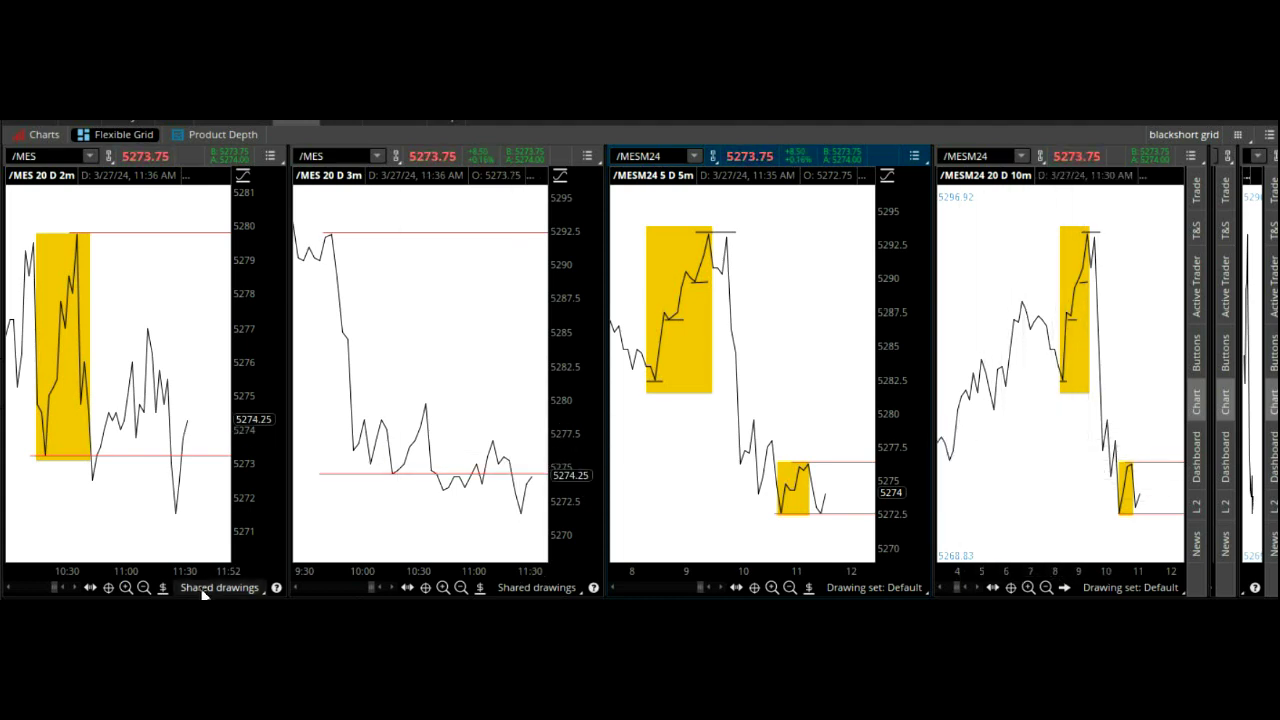
left_click(145, 588)
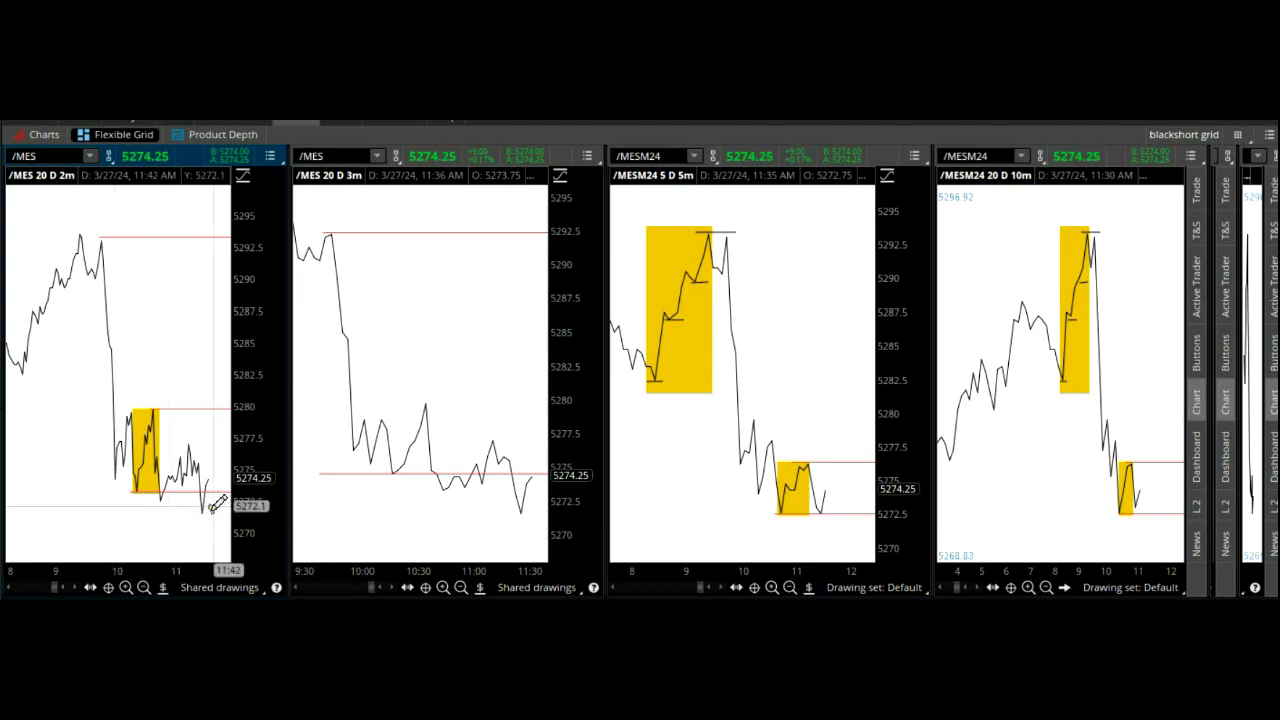
left_click_drag(103, 497, 250, 500)
left_click_drag(61, 497, 230, 508)
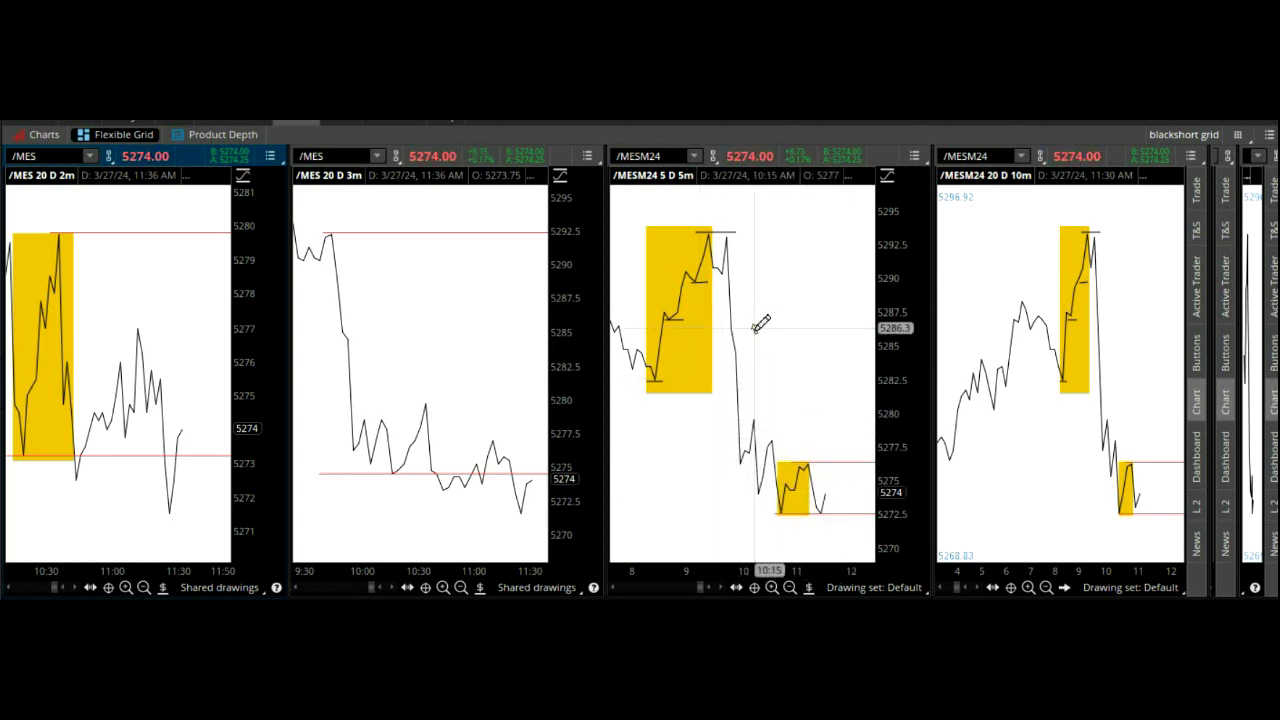
Step: Zoom the /MESM24 5-minute chart into late morning and the /MES 3-minute chart from 9:30 onward
left_click_drag(760, 476, 880, 468)
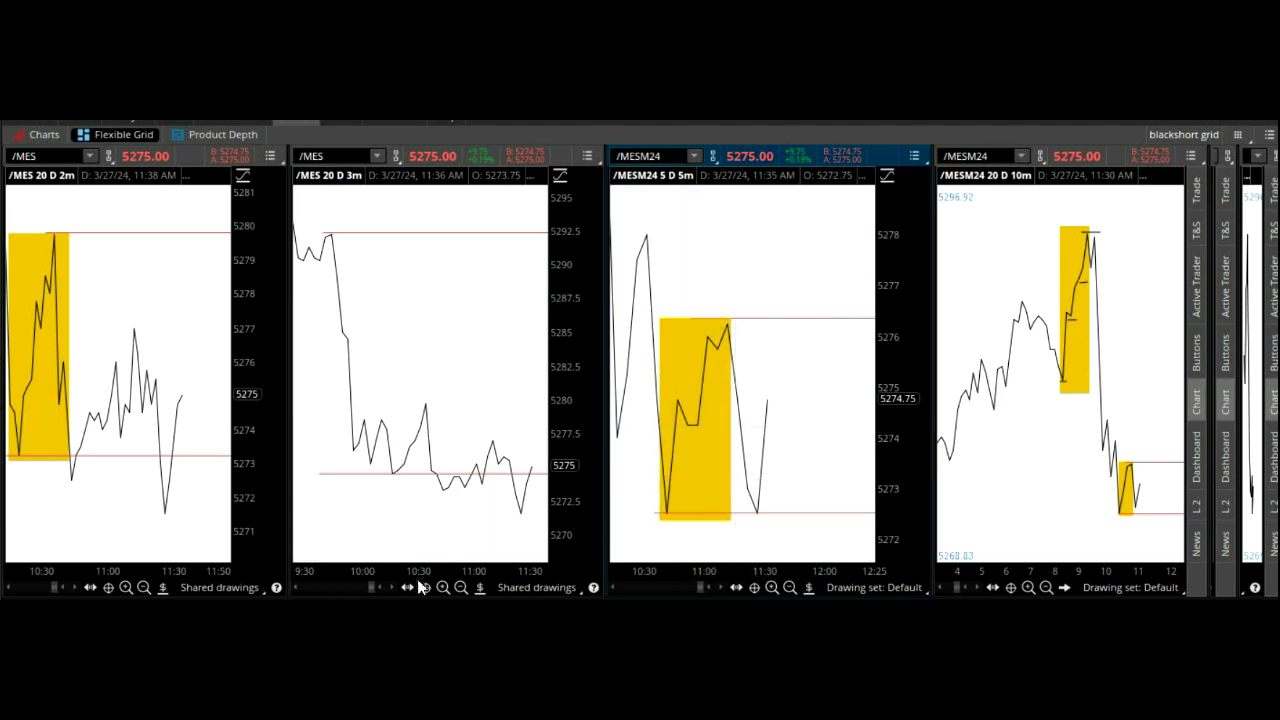
left_click(461, 588)
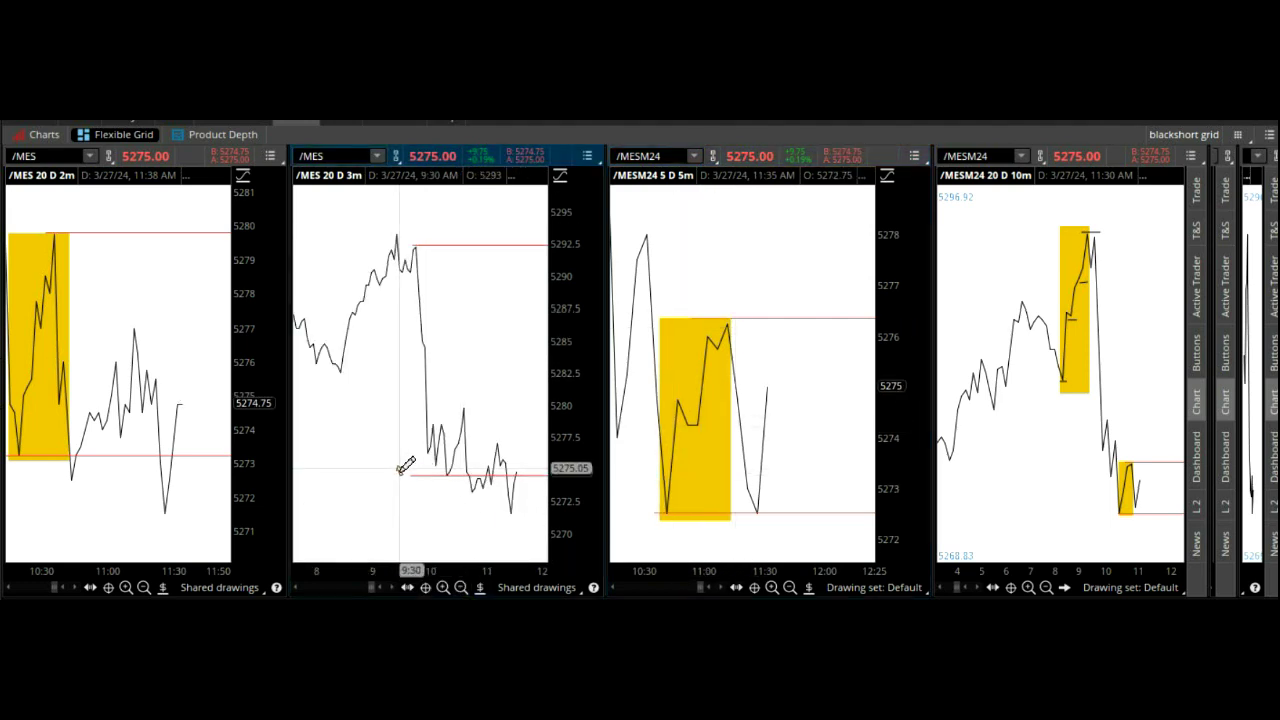
left_click_drag(405, 466, 540, 468)
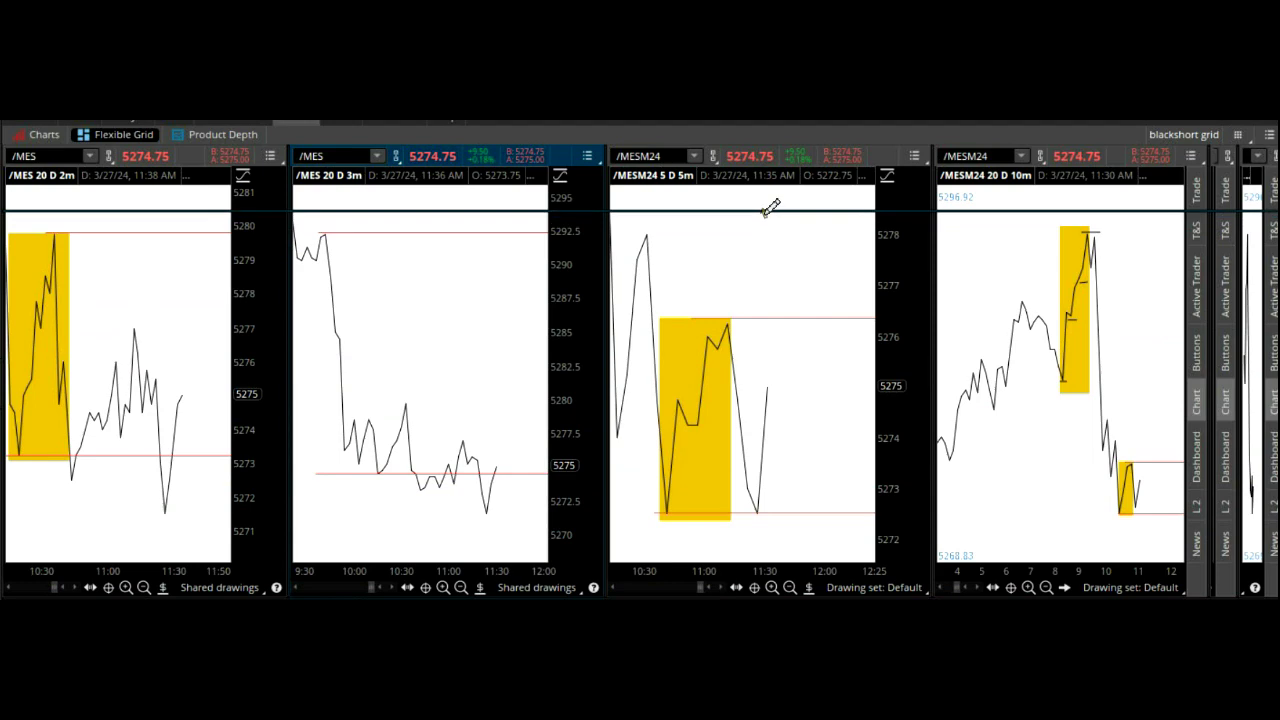
Step: Show the lower chart row, place a down arrow on the /MES 8-hour chart, then hide the row
left_click_drag(770, 207, 763, 210)
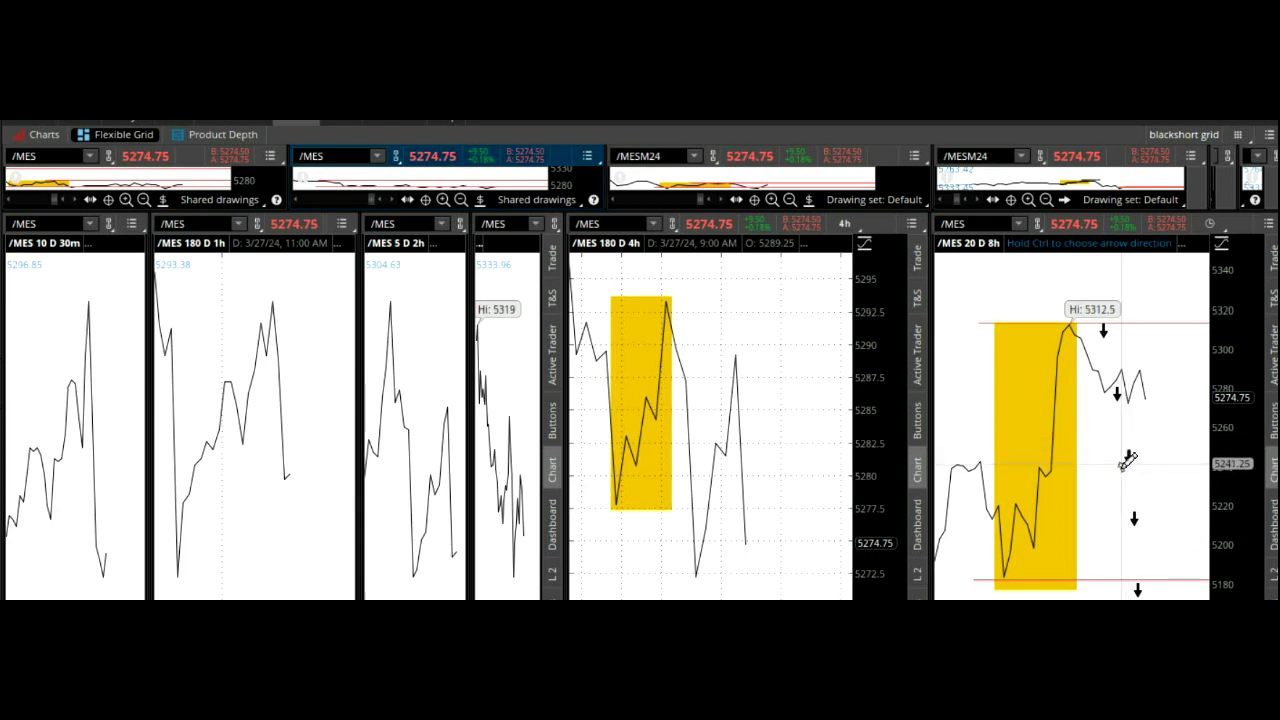
left_click(1138, 589)
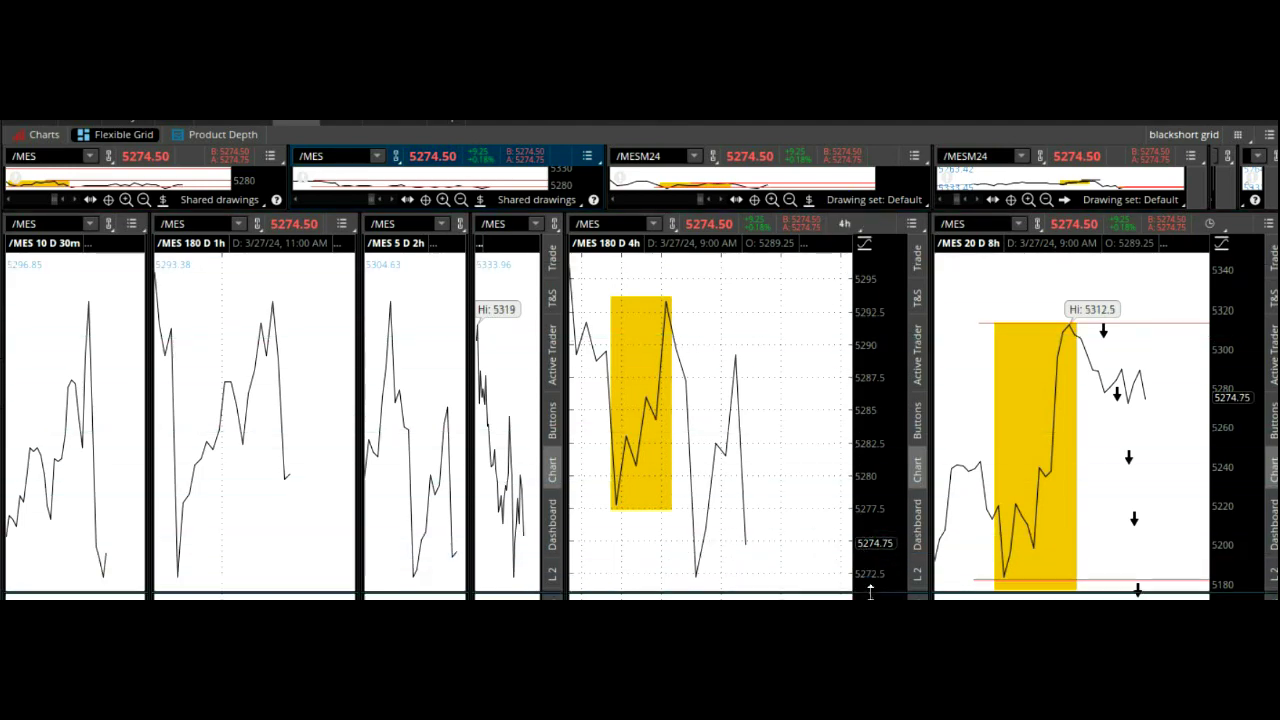
left_click_drag(870, 592, 870, 600)
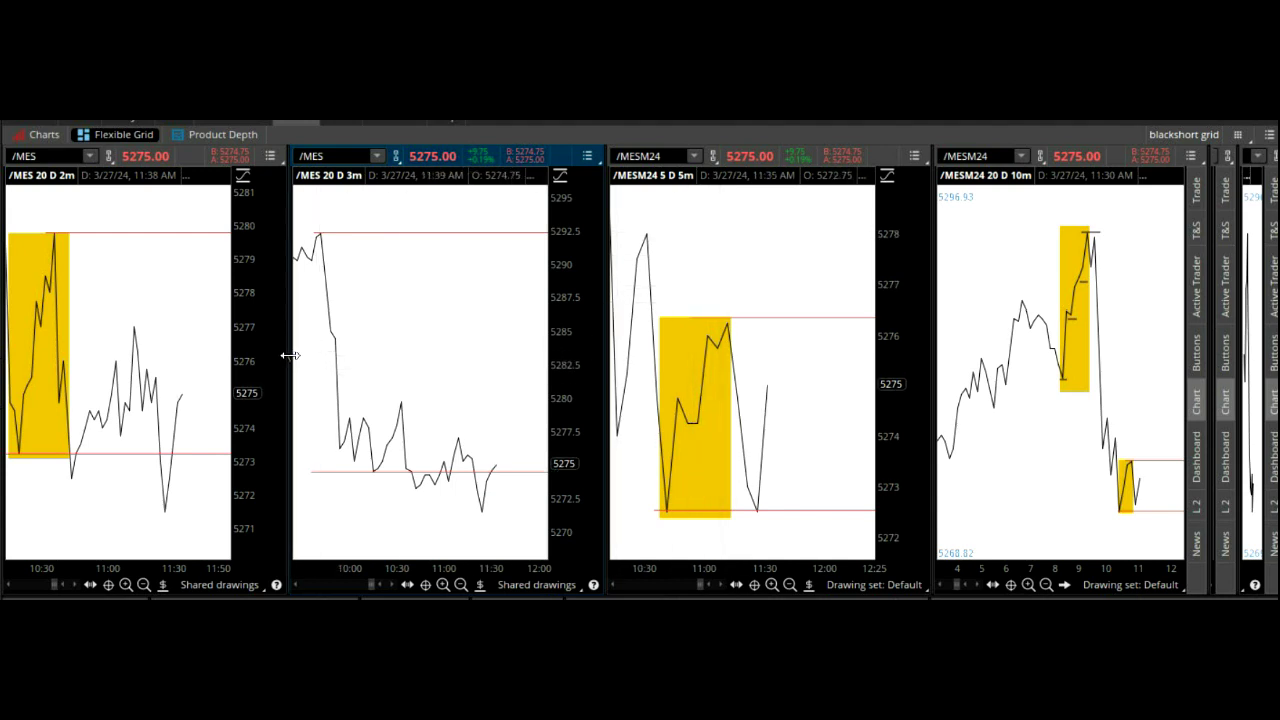
Step: Widen the /MES 2-minute chart and restore the lower chart row beneath the top row
left_click_drag(290, 355, 360, 356)
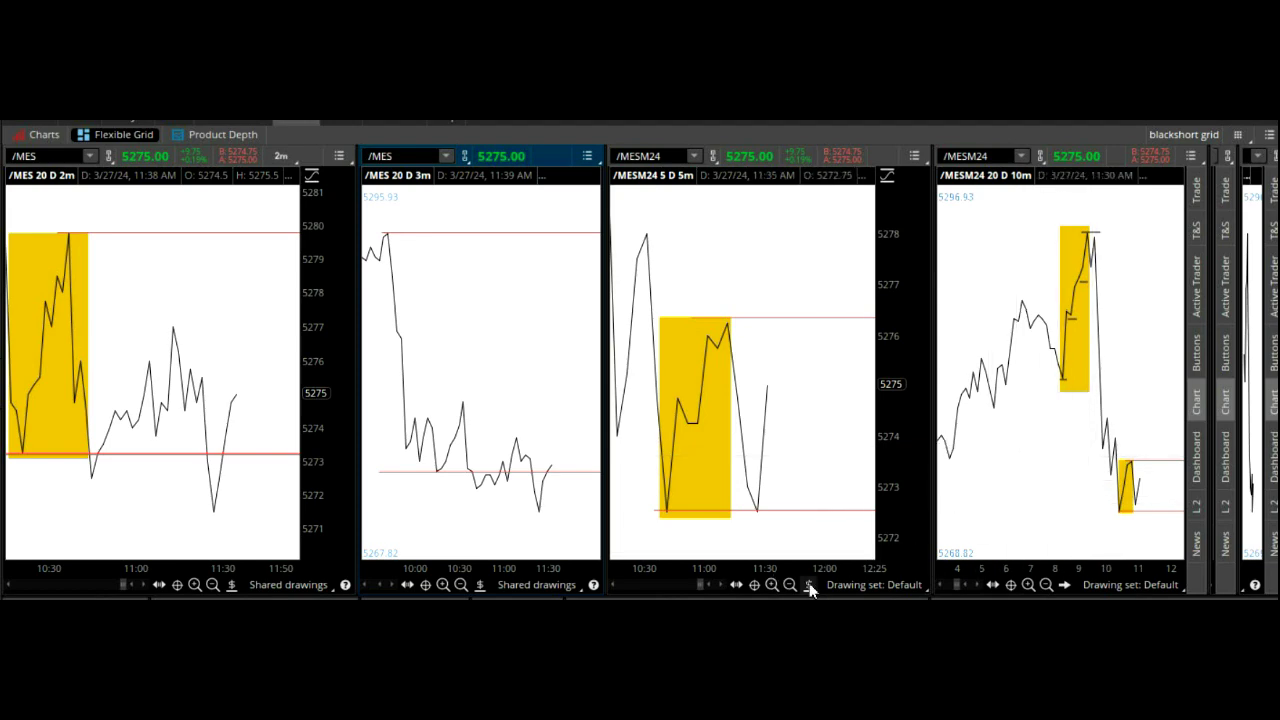
left_click_drag(929, 594, 970, 305)
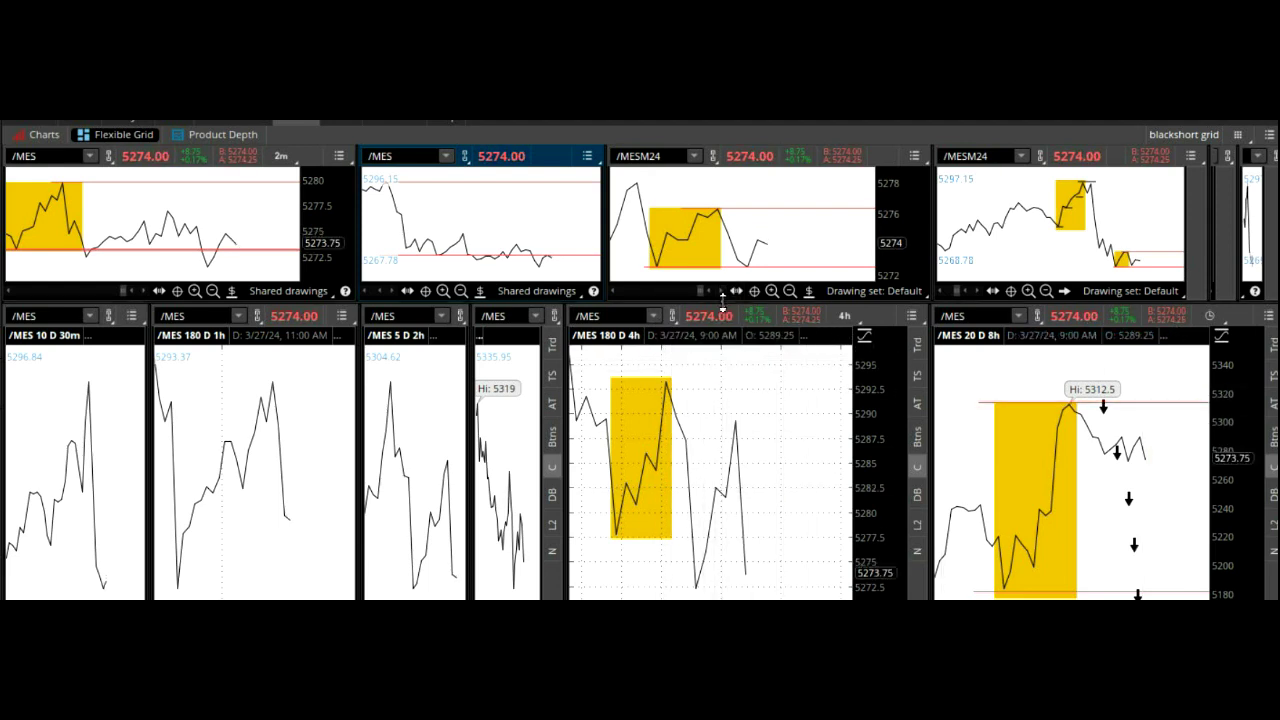
Step: Shrink the top row and switch the 4-hour chart to the $DJI index
left_click_drag(722, 301, 722, 182)
left_click(654, 195)
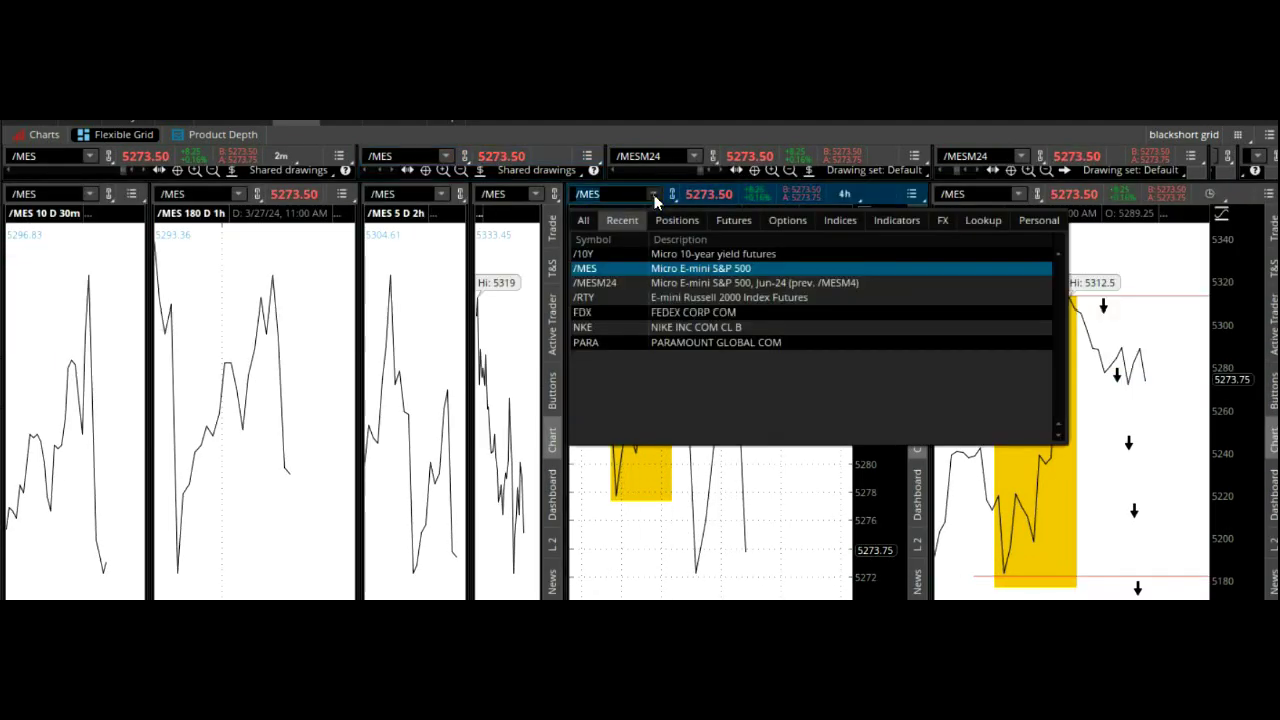
left_click(839, 222)
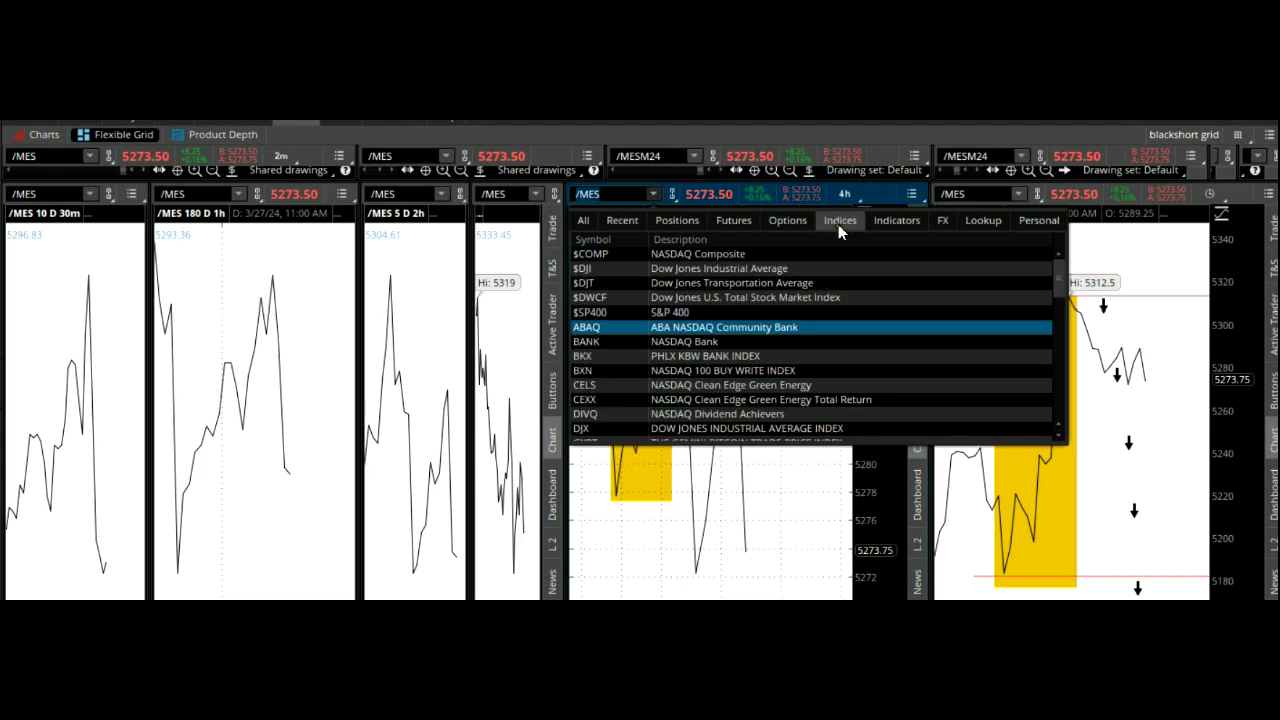
left_click(747, 270)
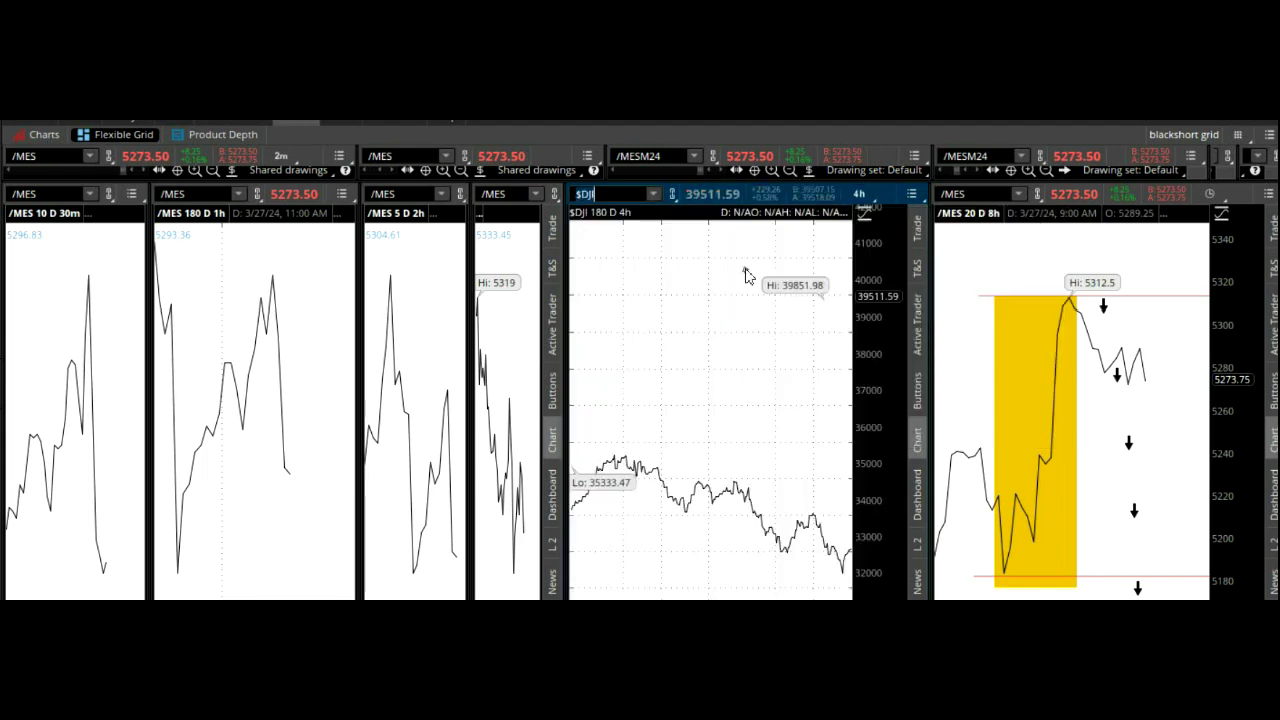
Step: Set the $DJI chart's time frame to 1 year of monthly bars
left_click(860, 194)
left_click(875, 218)
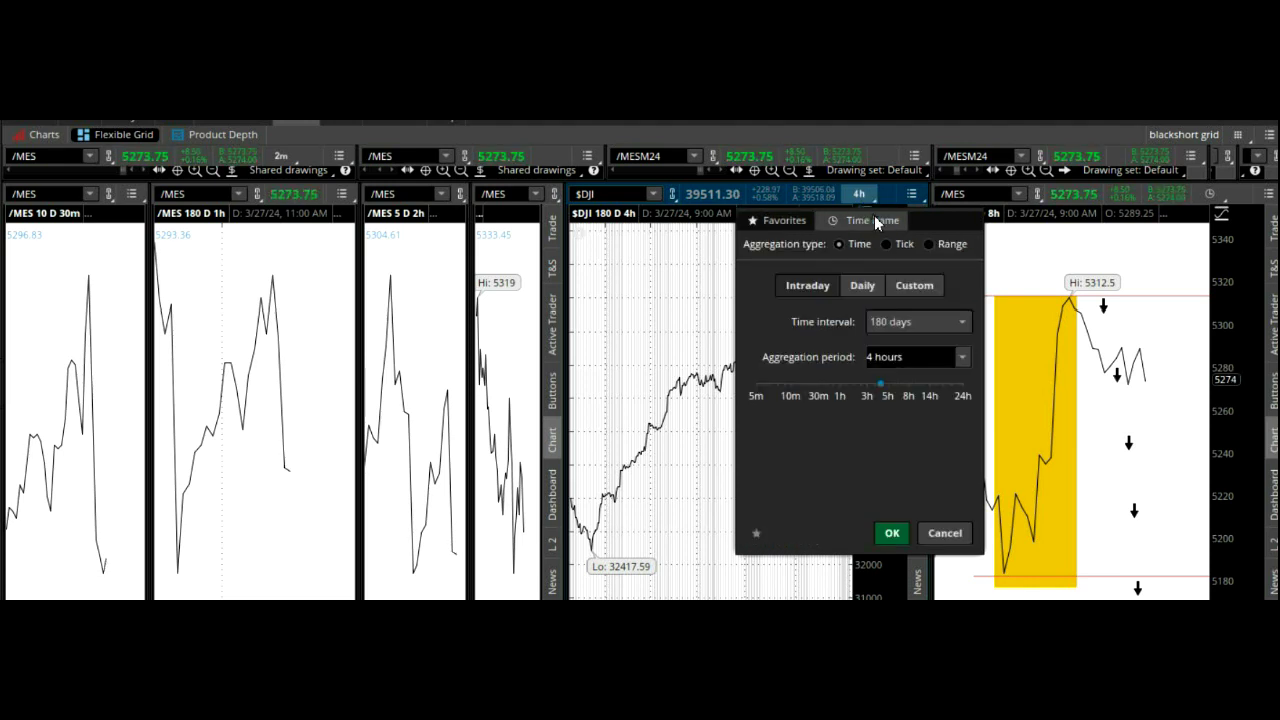
left_click(858, 287)
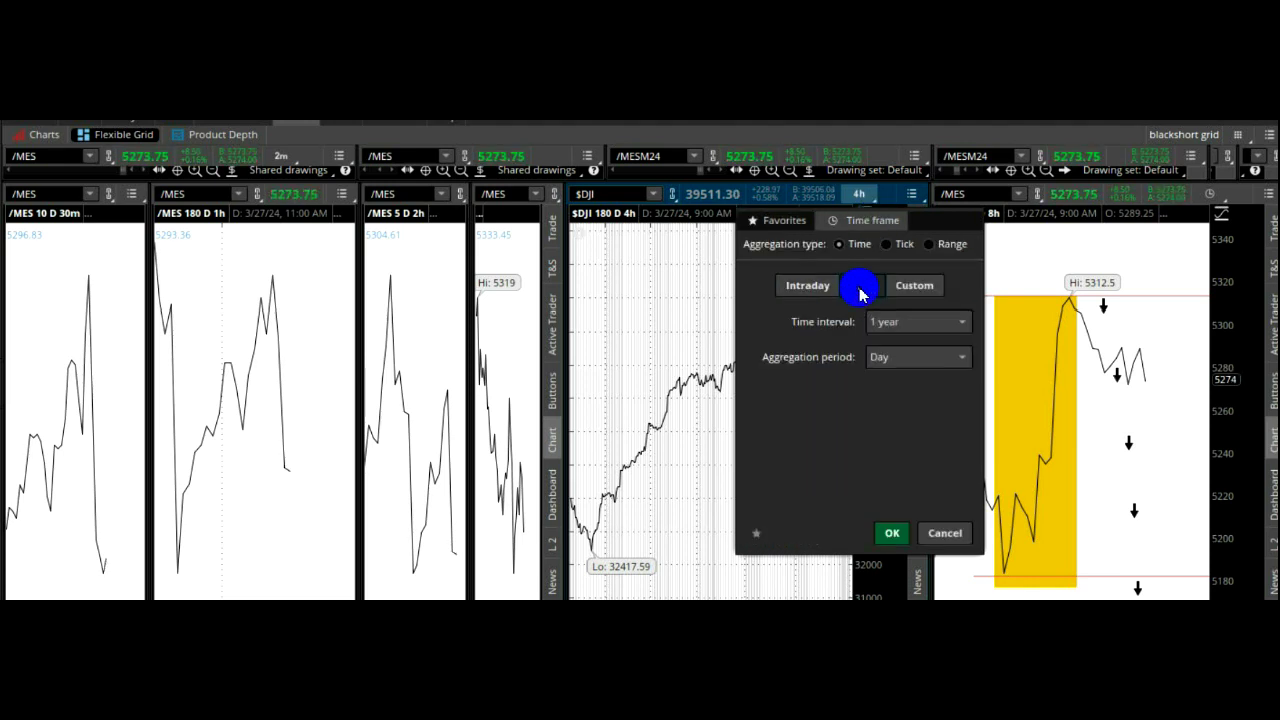
left_click(965, 358)
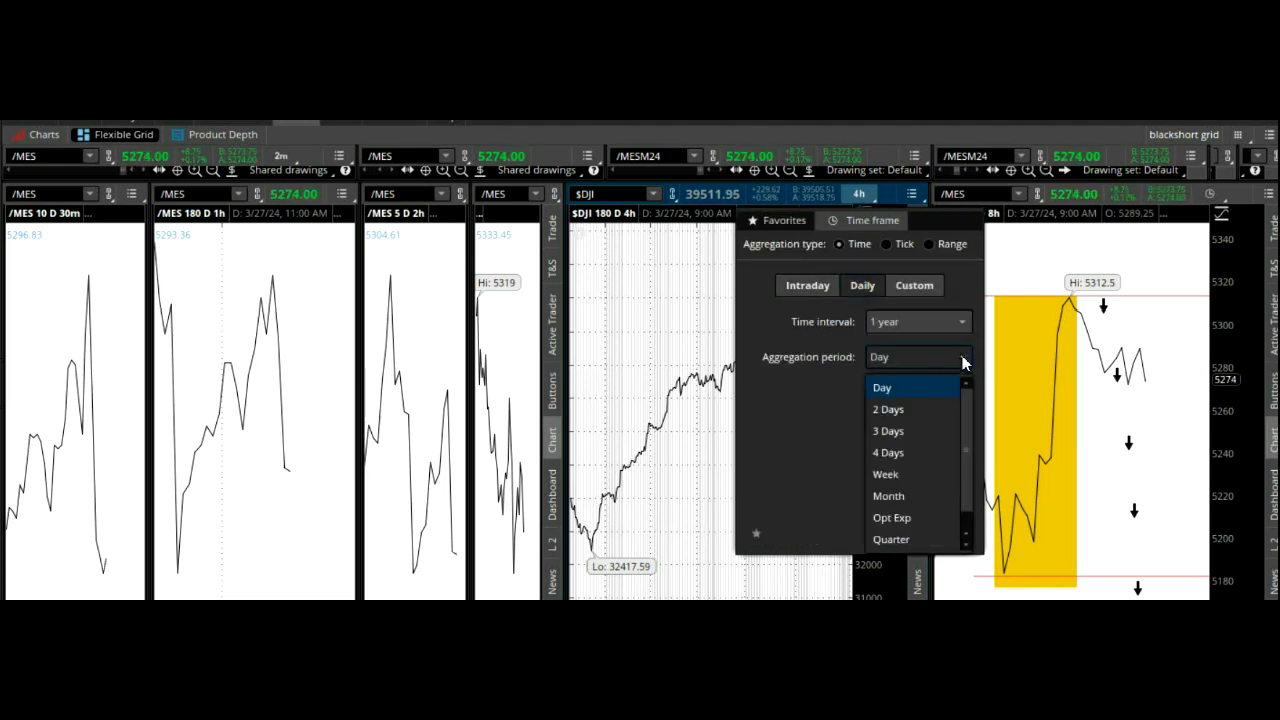
left_click(917, 497)
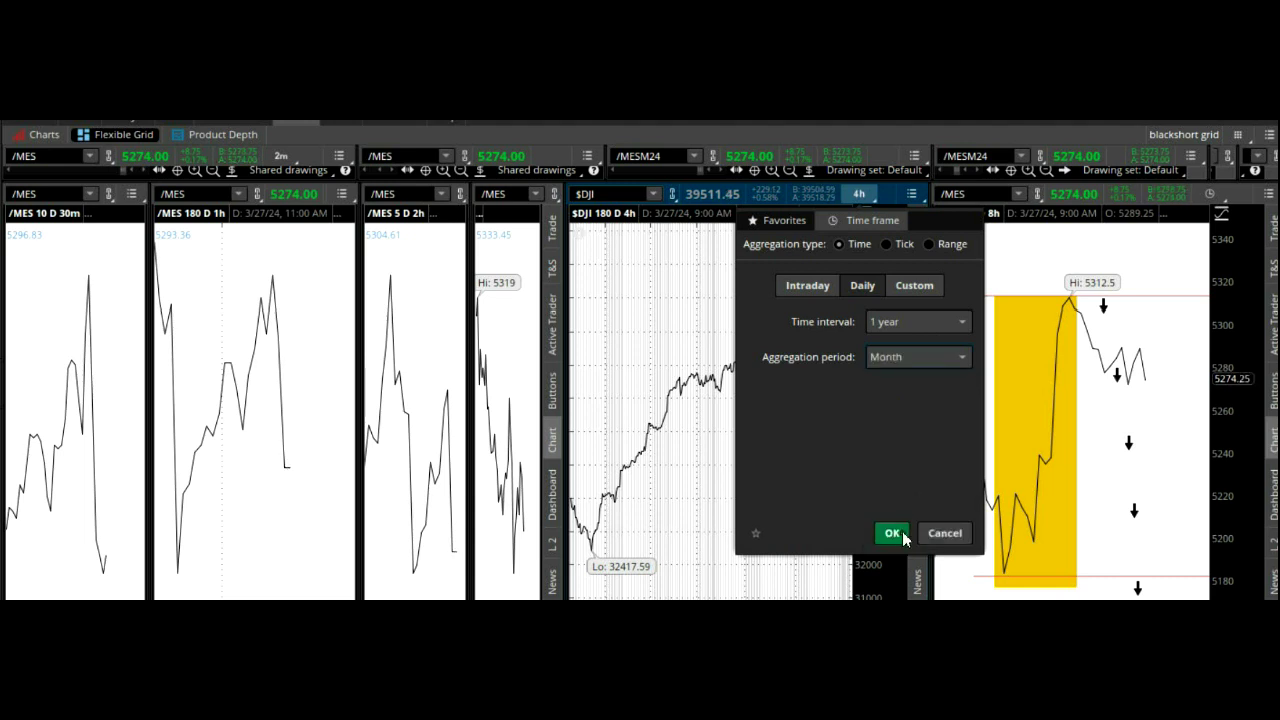
left_click(892, 533)
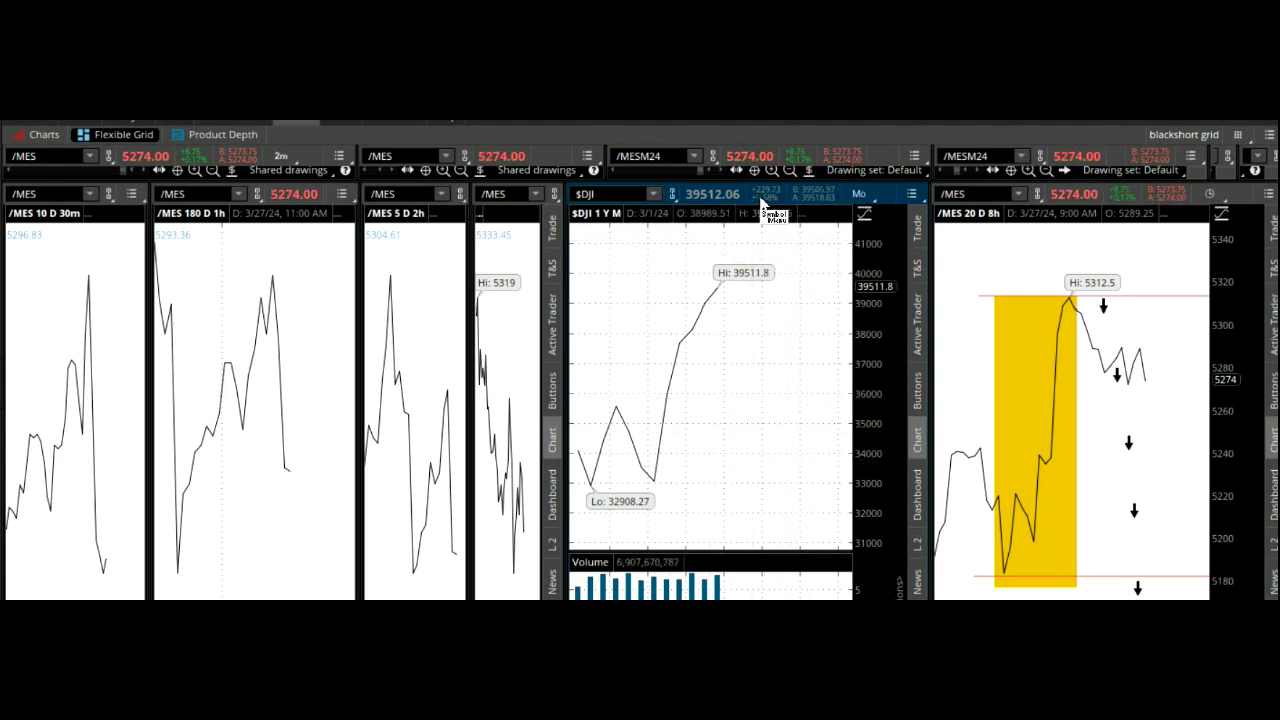
Step: Extend $DJI to 20 years of monthly bars and zoom into recent months
left_click(860, 195)
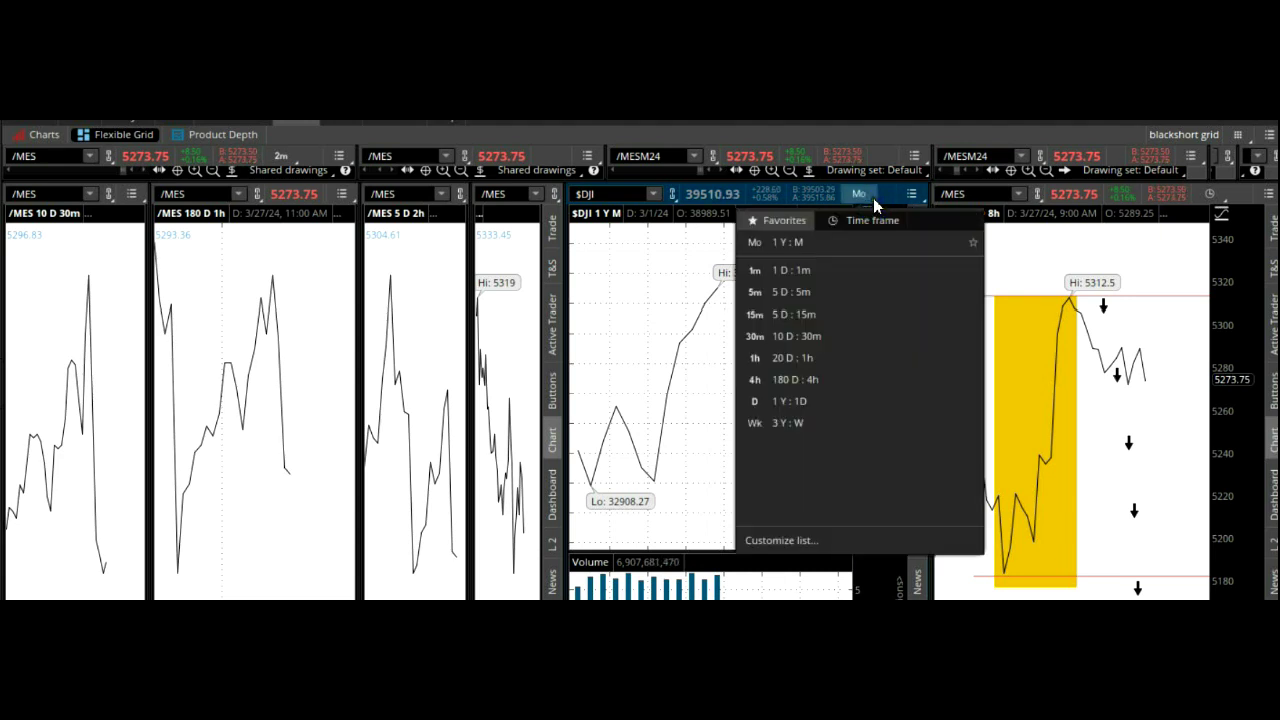
left_click(873, 218)
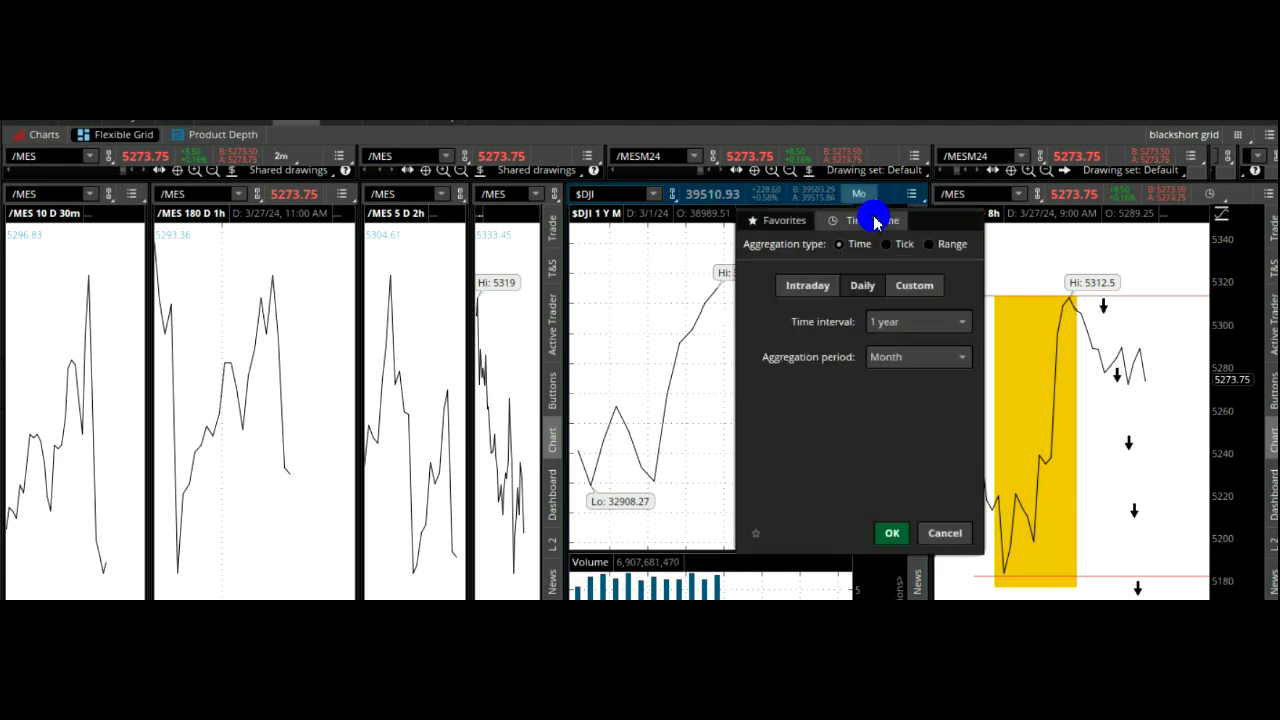
left_click(963, 324)
left_click(908, 504)
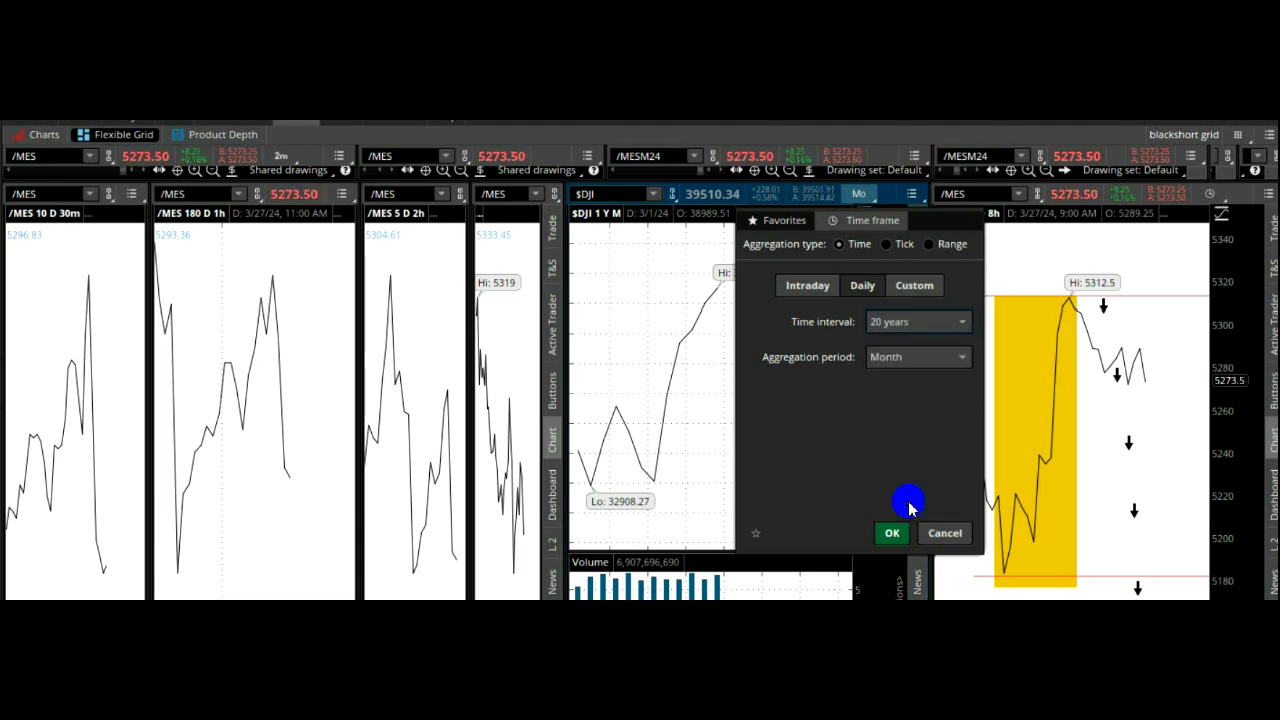
left_click(892, 534)
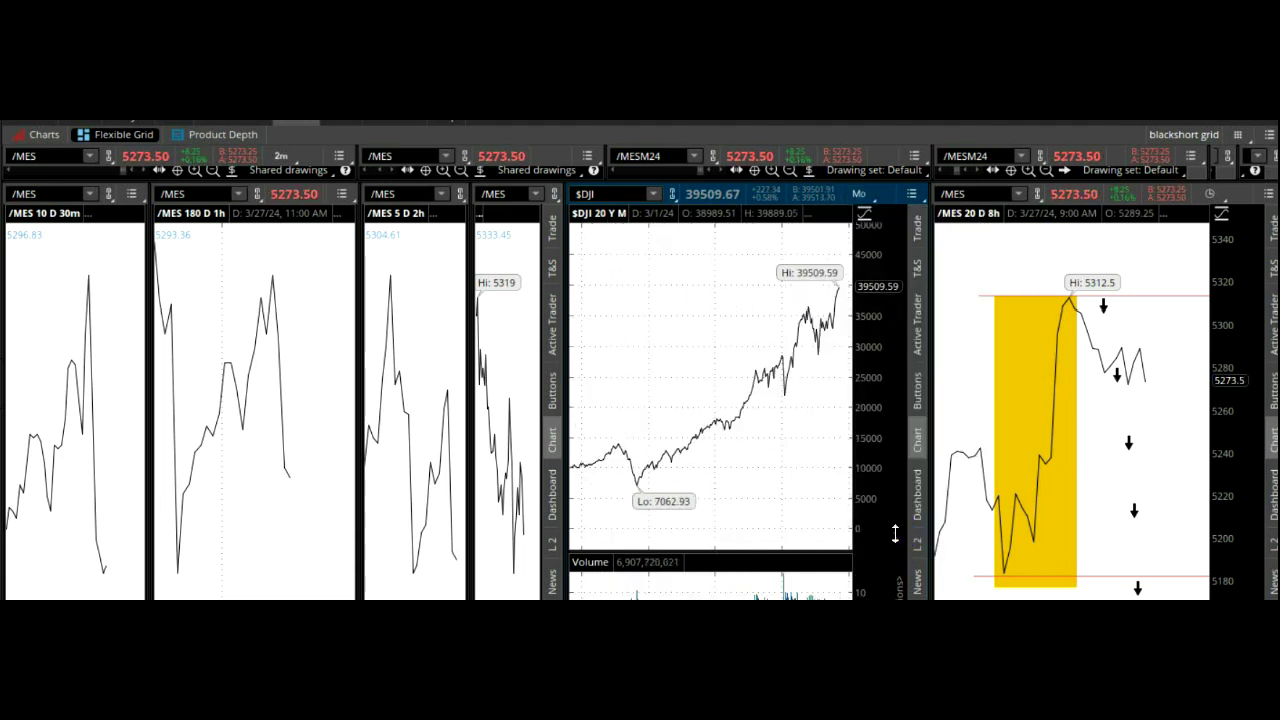
left_click_drag(780, 516, 849, 516)
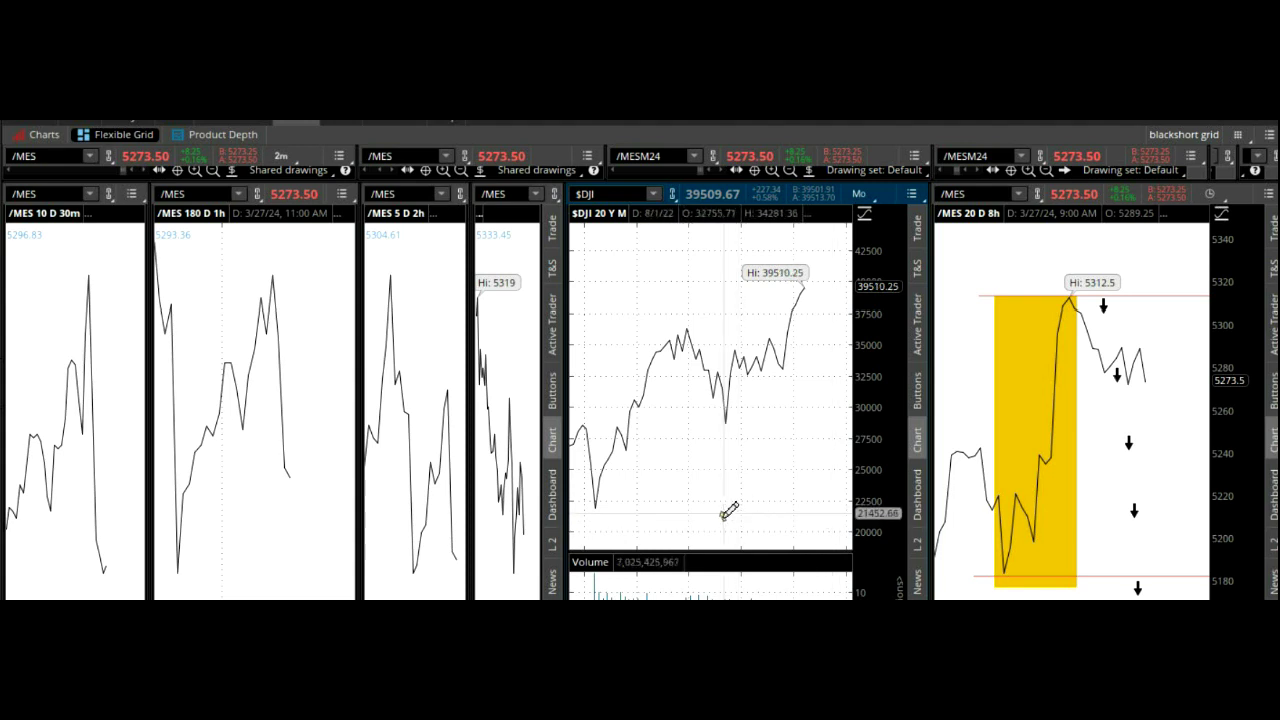
left_click_drag(693, 508, 893, 492)
left_click_drag(700, 497, 888, 493)
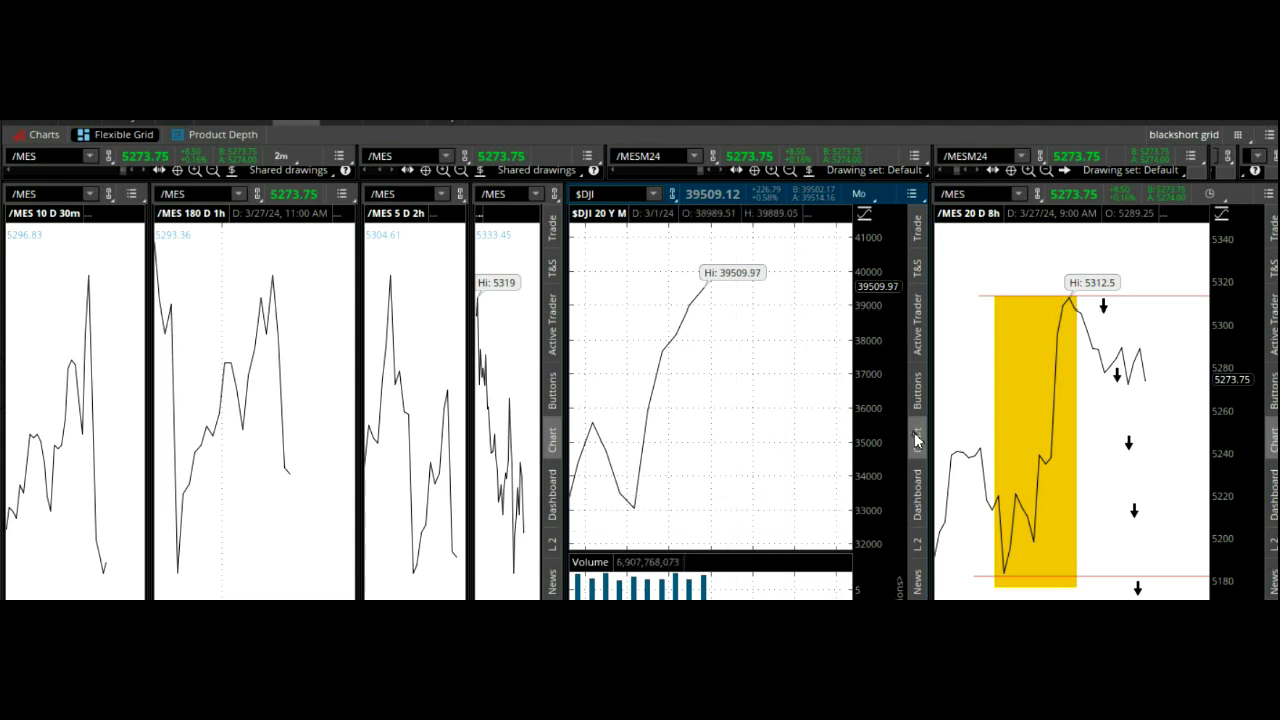
Step: Widen the $DJI chart and switch it to 3 years of weekly bars, zoomed to recent weeks
left_click_drag(983, 420, 980, 420)
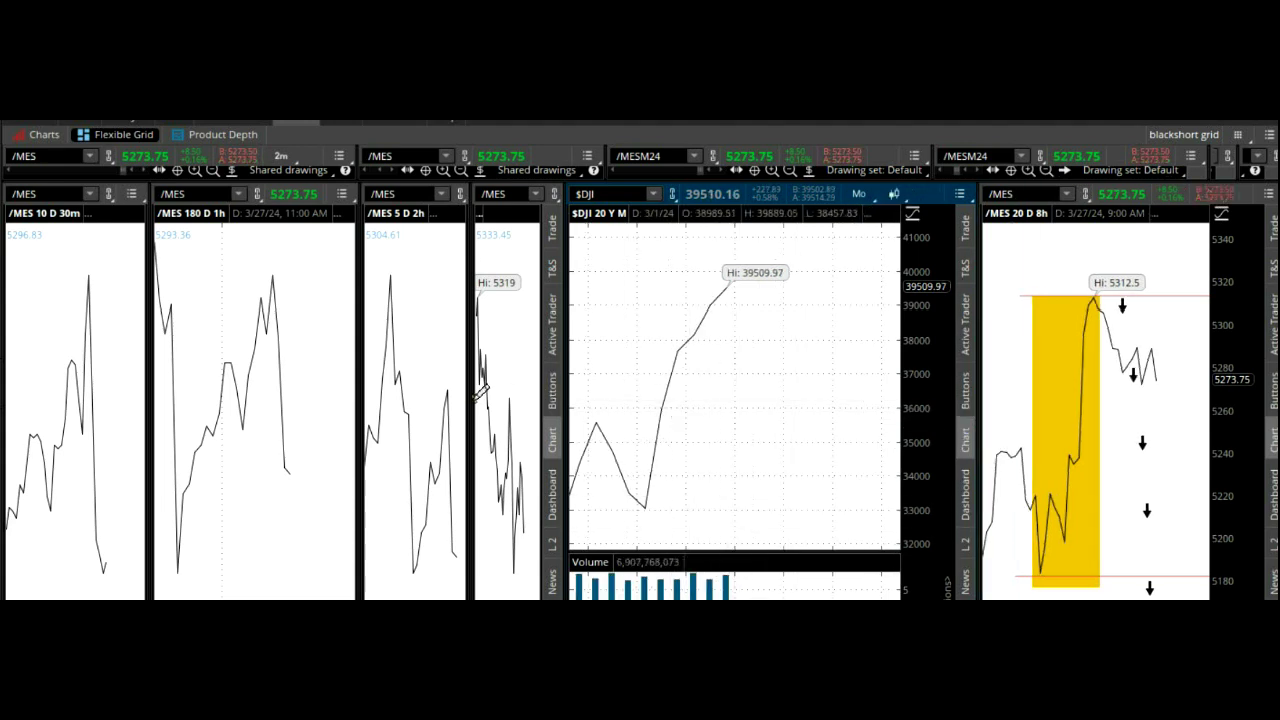
left_click_drag(470, 396, 421, 398)
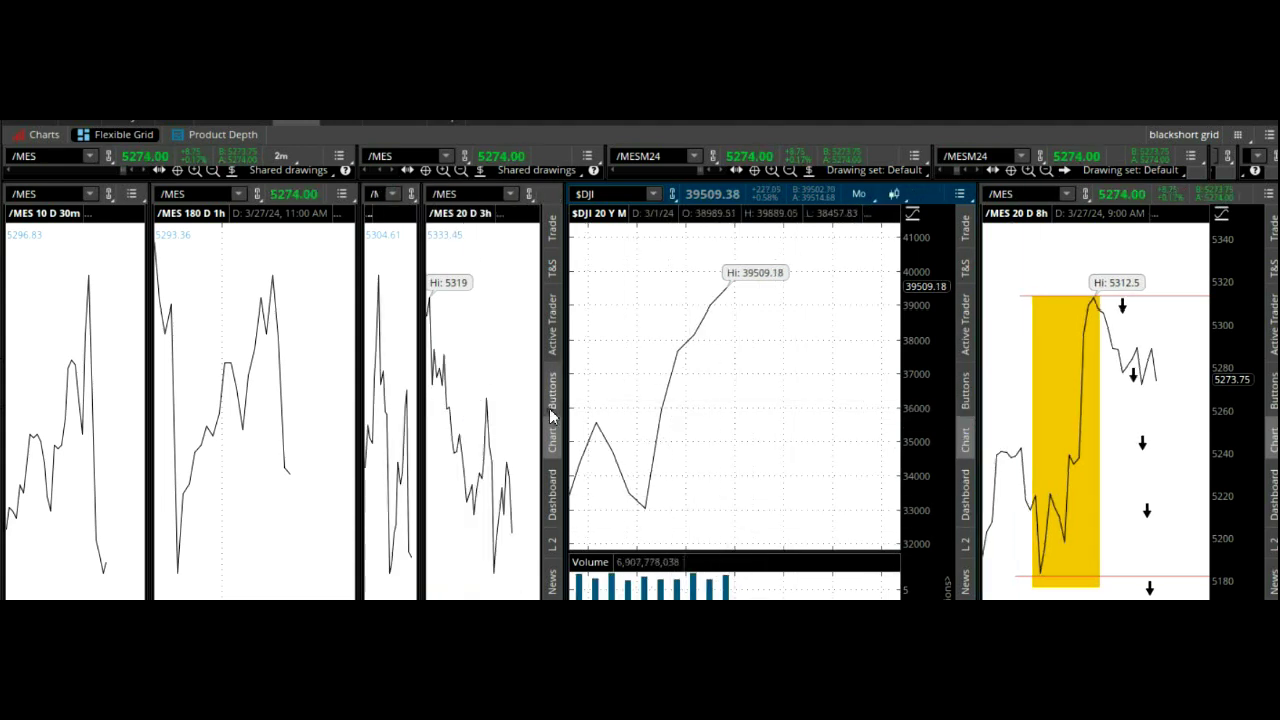
left_click_drag(565, 412, 493, 410)
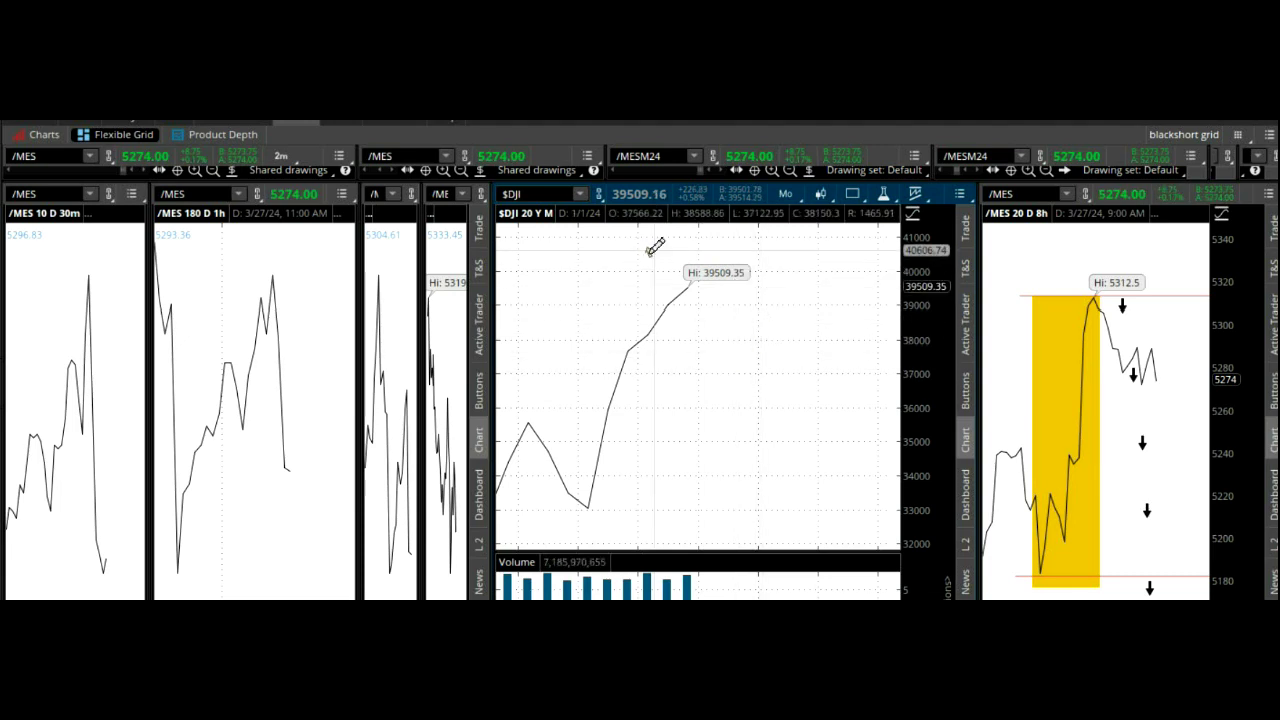
left_click(787, 194)
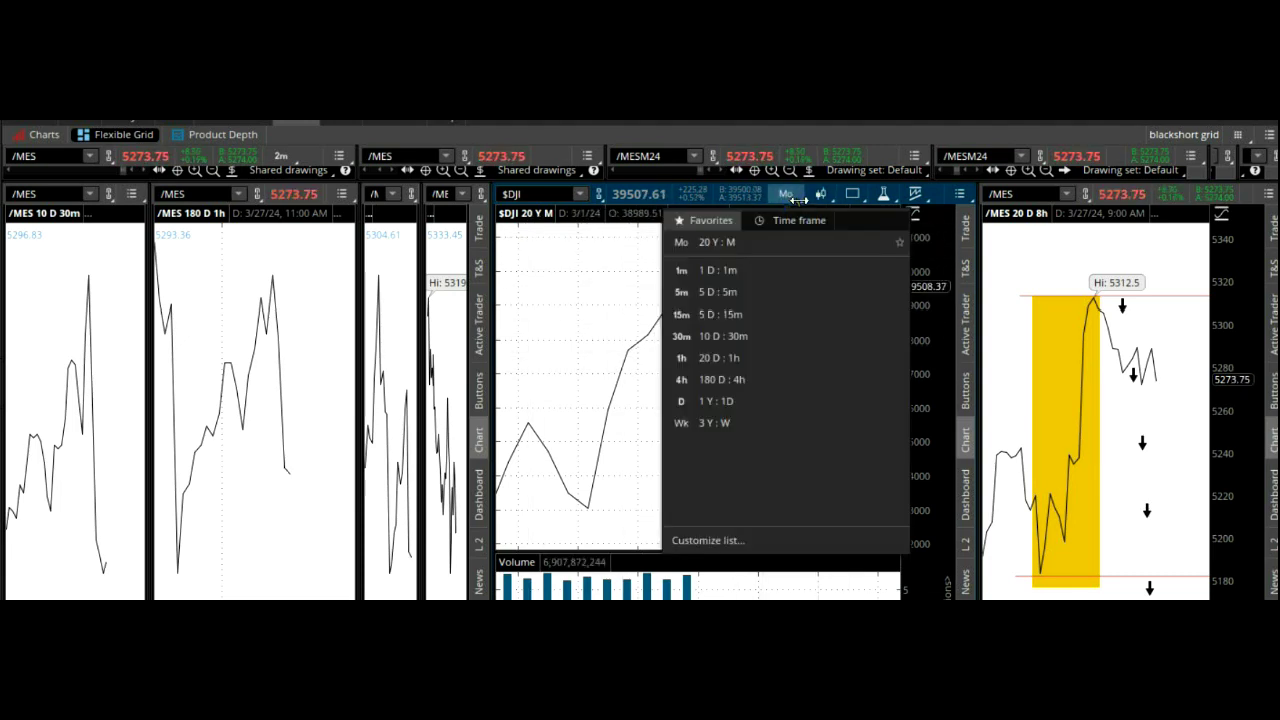
left_click(746, 424)
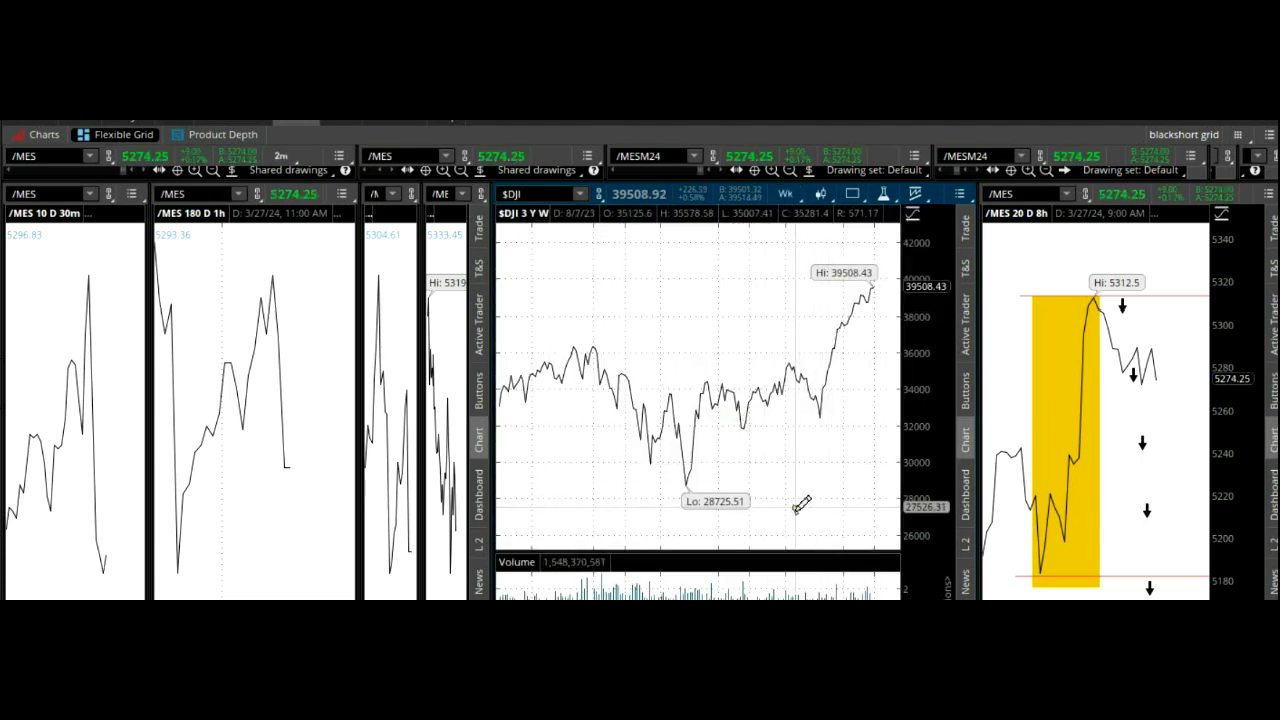
left_click_drag(789, 506, 943, 503)
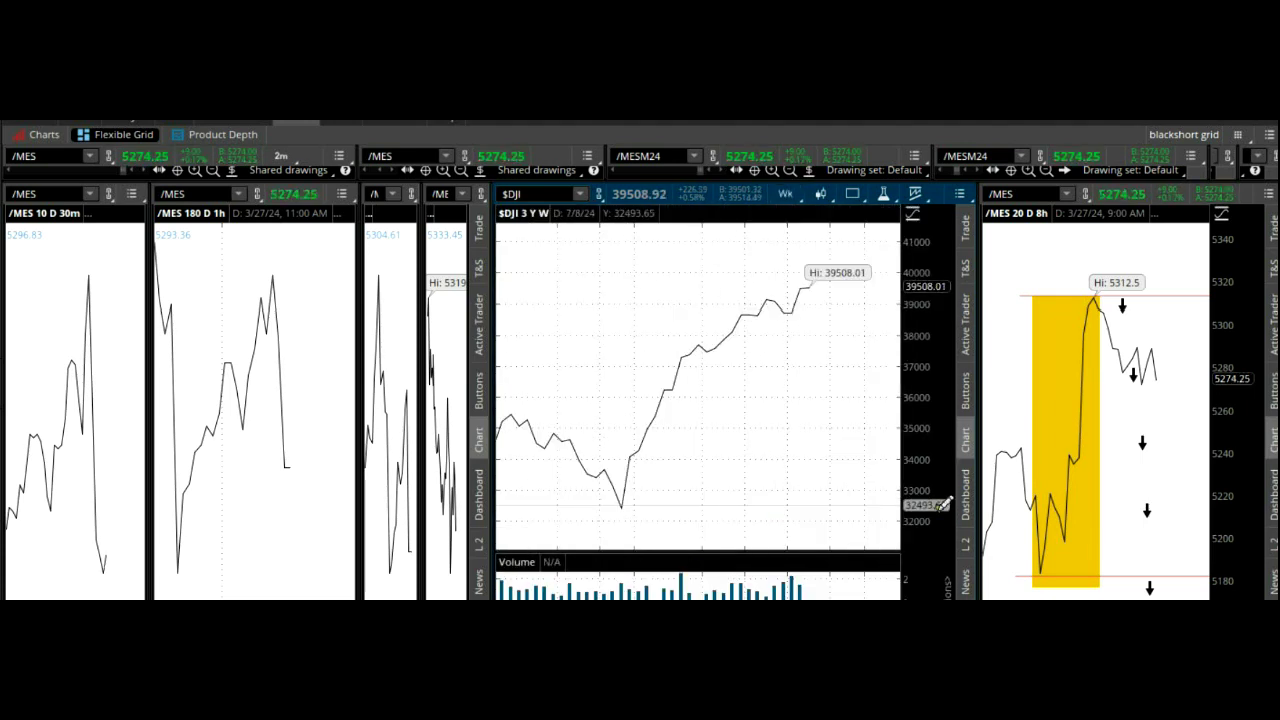
Step: Enlarge the top row of /MES futures charts back to full size
left_click(790, 194)
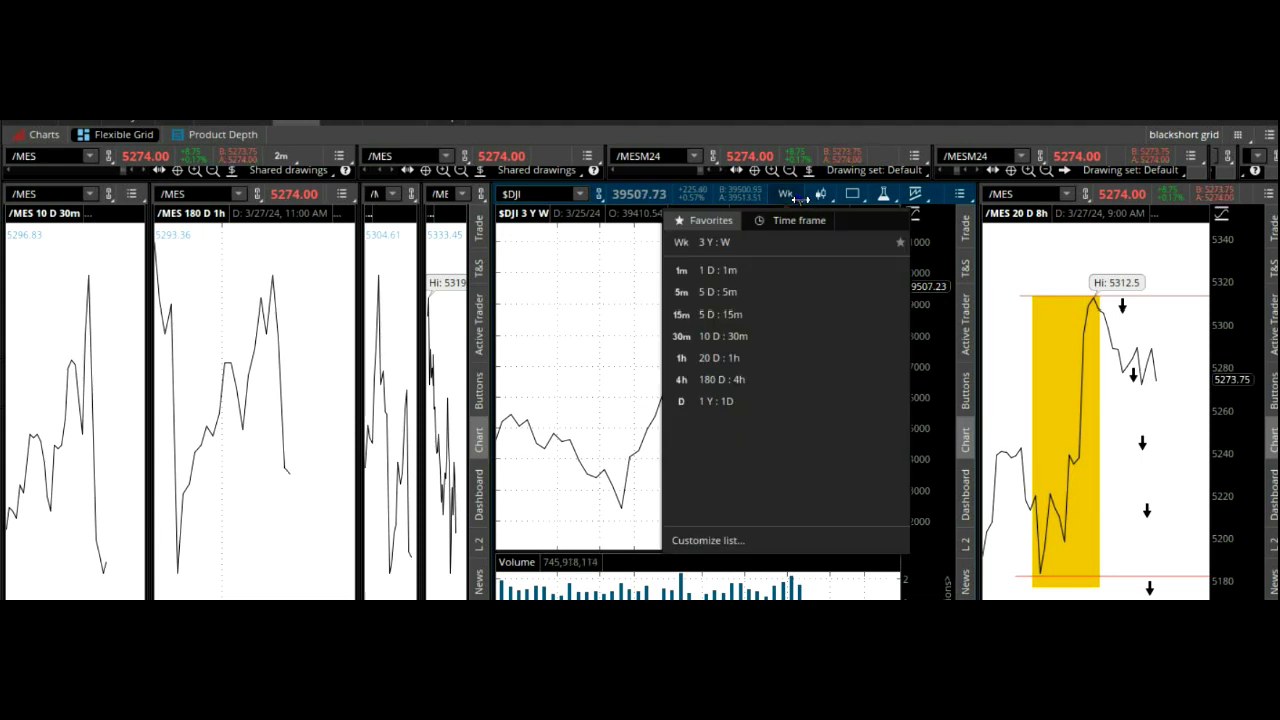
left_click(800, 197)
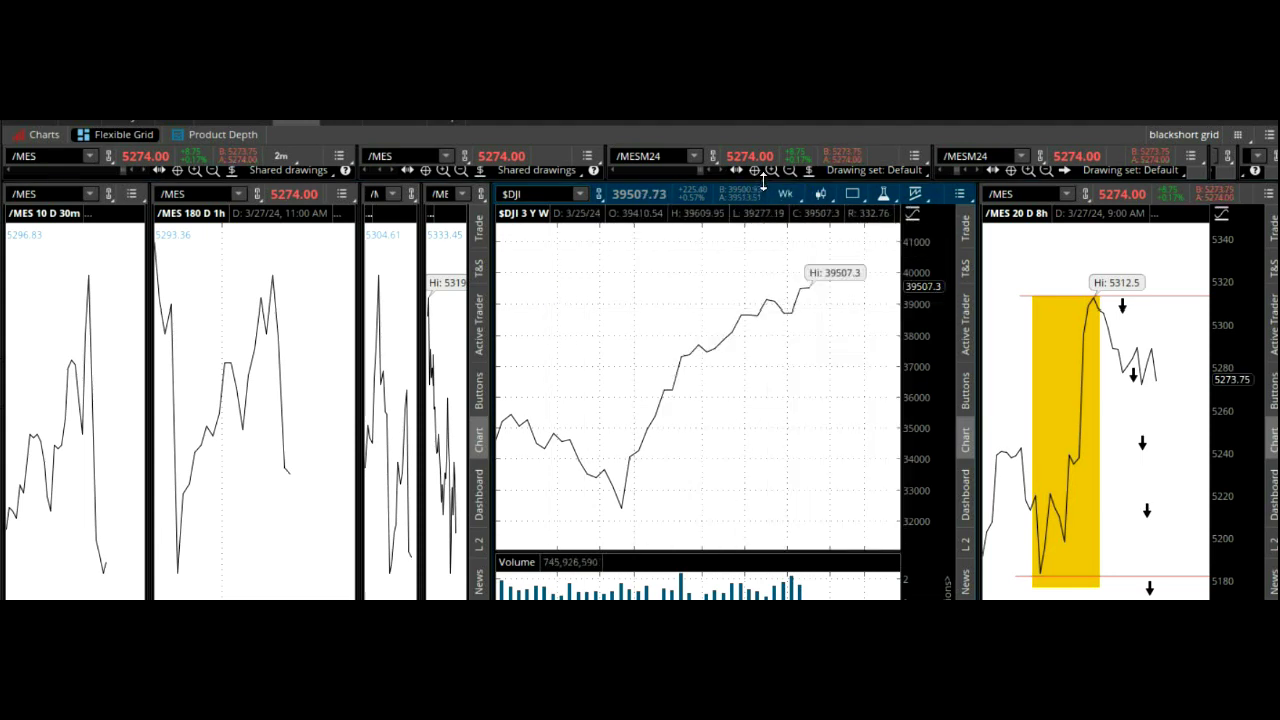
left_click_drag(762, 182, 785, 521)
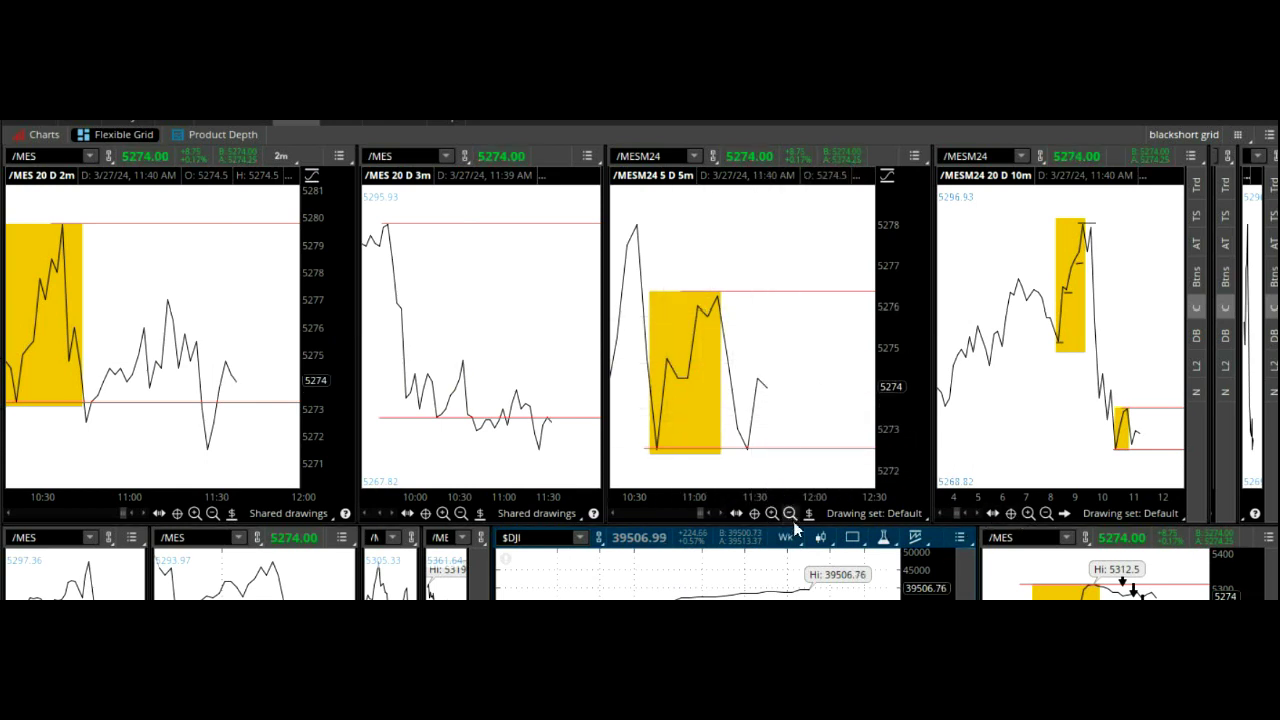
Step: Collapse the lower row so the top charts fill the grid, and reveal the /MES 20 D 20m chart
left_click_drag(796, 525, 795, 592)
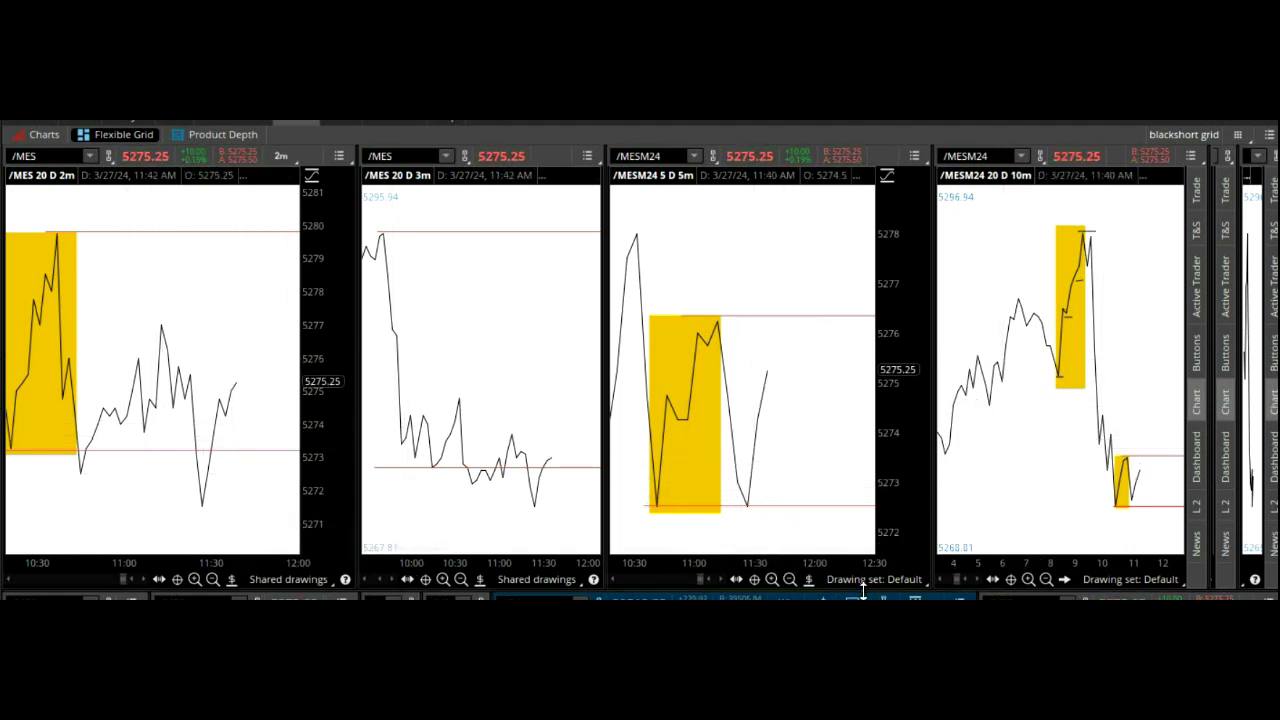
left_click_drag(862, 592, 884, 330)
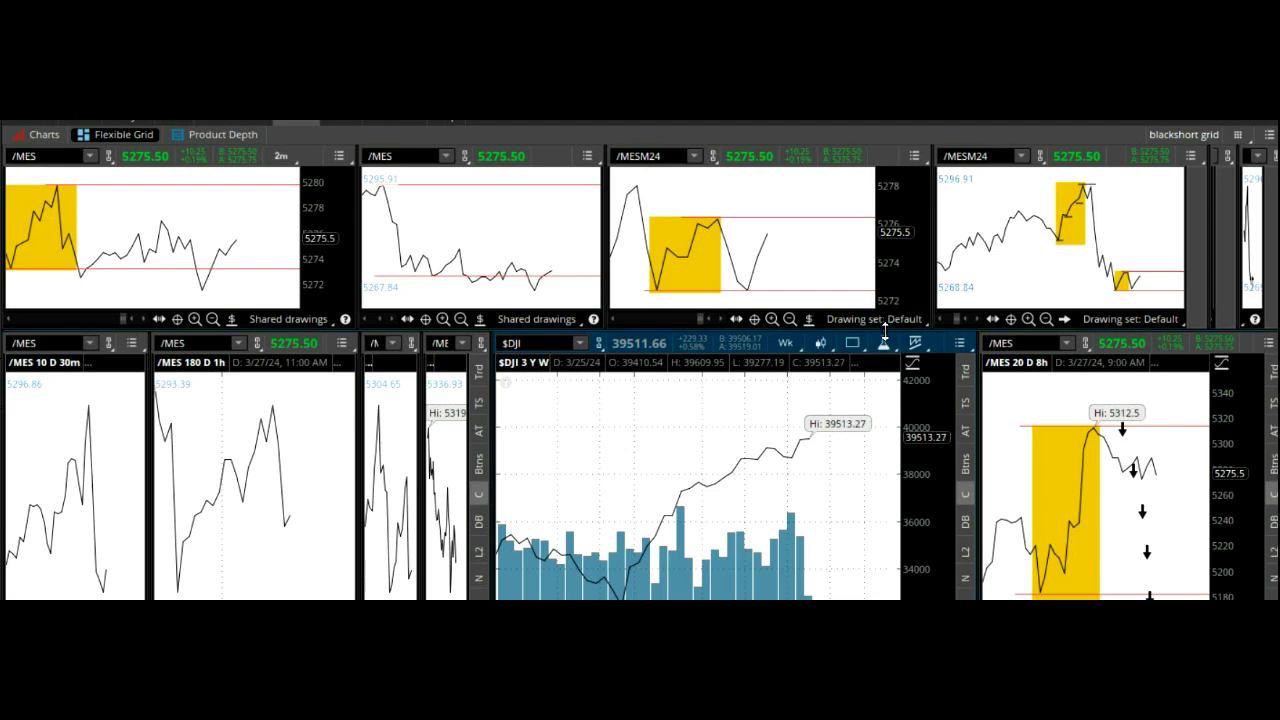
left_click_drag(884, 330, 896, 597)
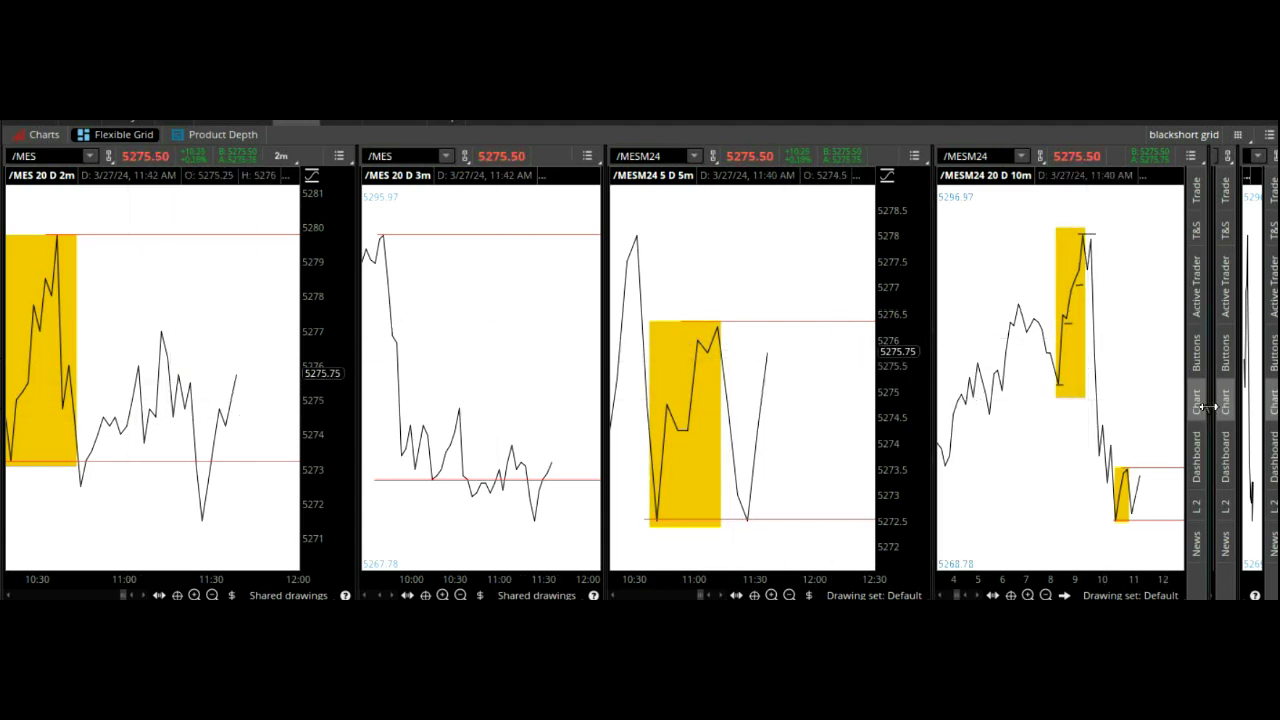
left_click_drag(1207, 407, 1062, 420)
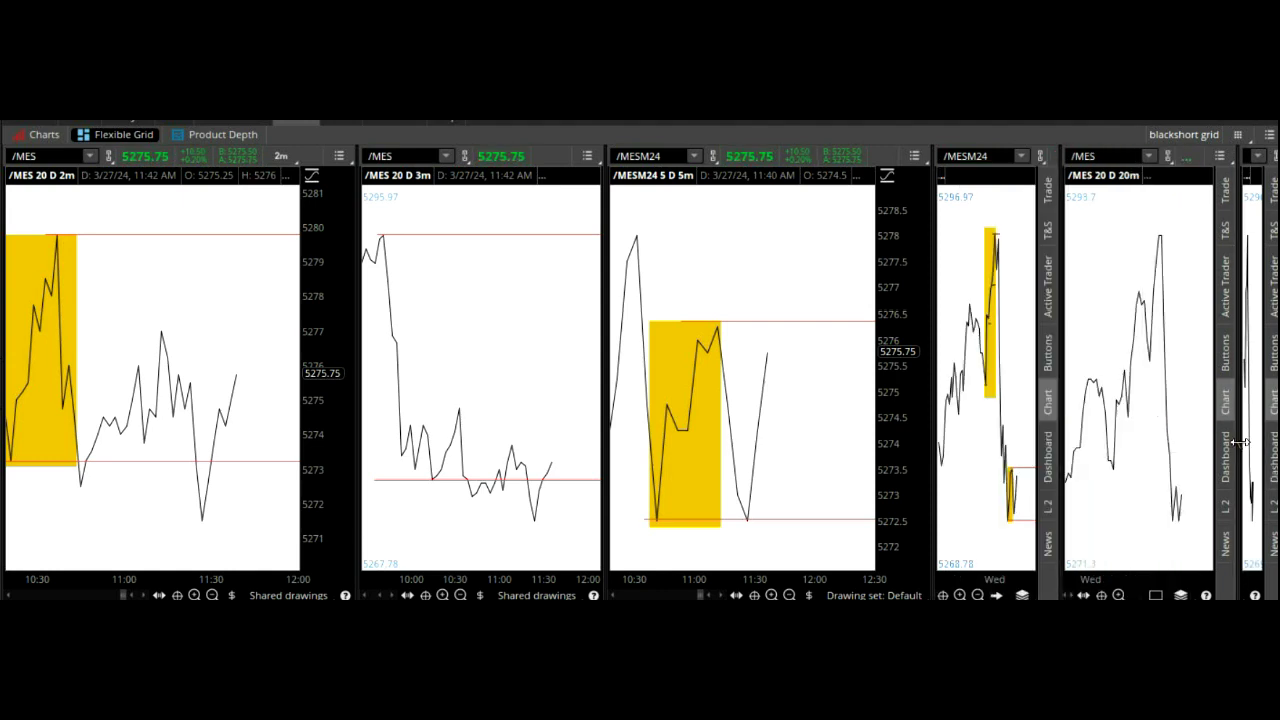
Step: Zoom out the /MESM24 5m chart, zoom the 3m chart to 10:00–11:06, and widen it across the row
mouse_move(1238, 442)
left_mouse_down()
mouse_move(1123, 450)
mouse_move(1232, 441)
left_mouse_up()
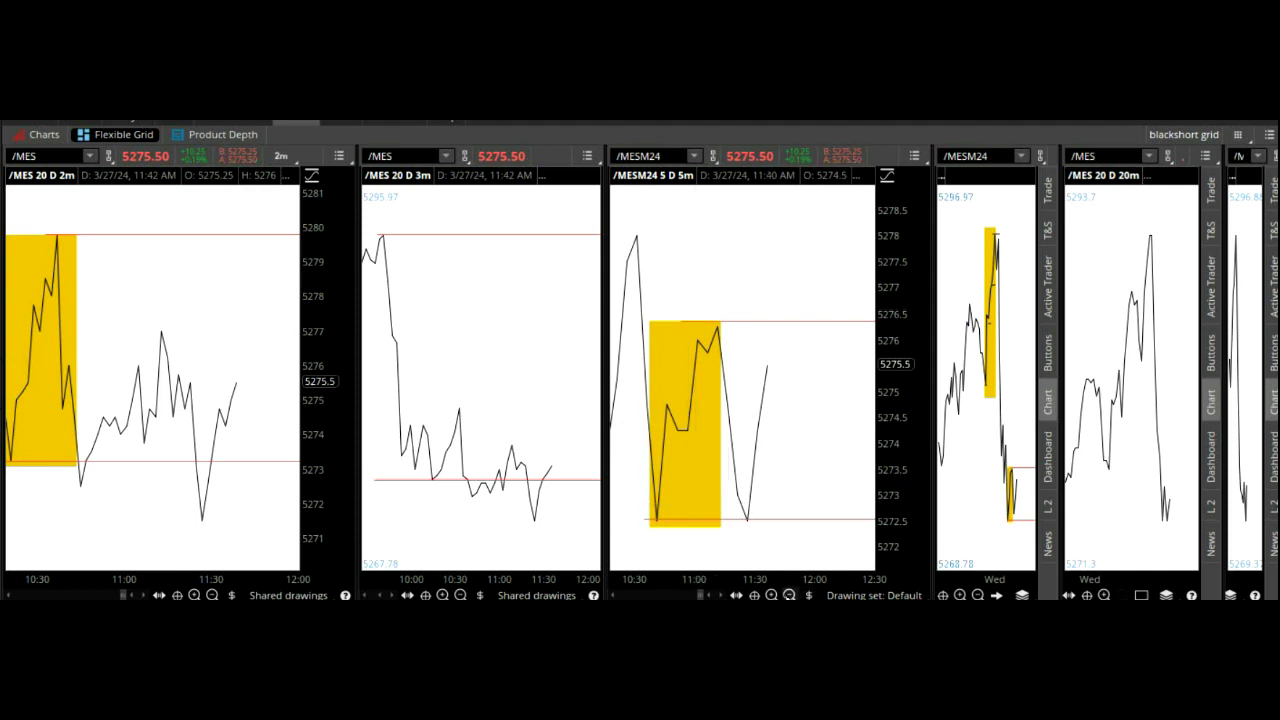
left_click(789, 595)
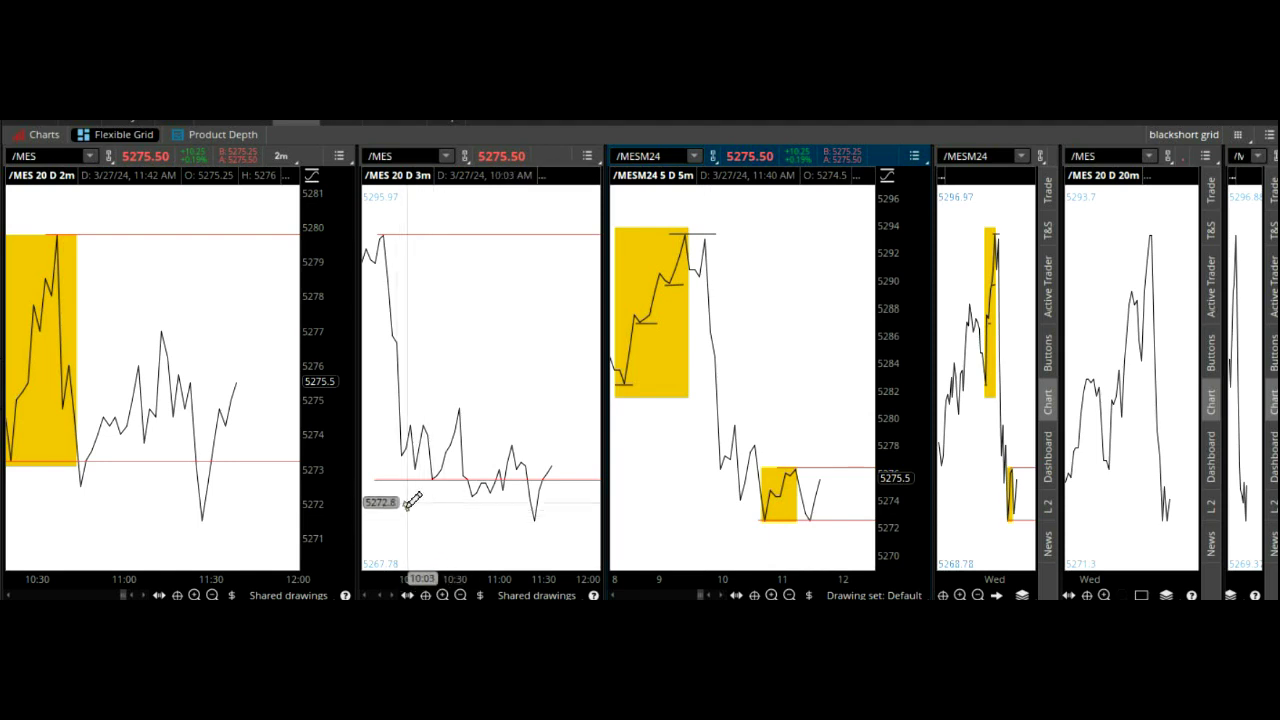
left_click_drag(400, 500, 494, 503)
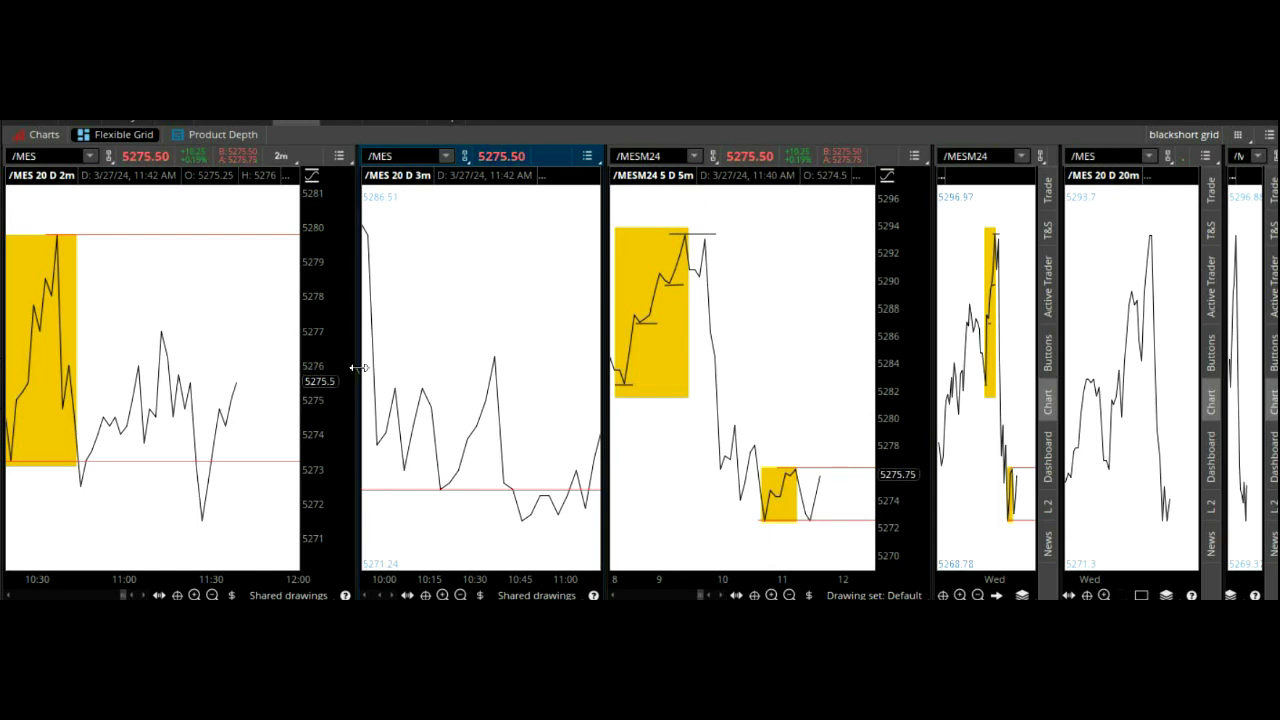
left_click_drag(358, 368, 129, 342)
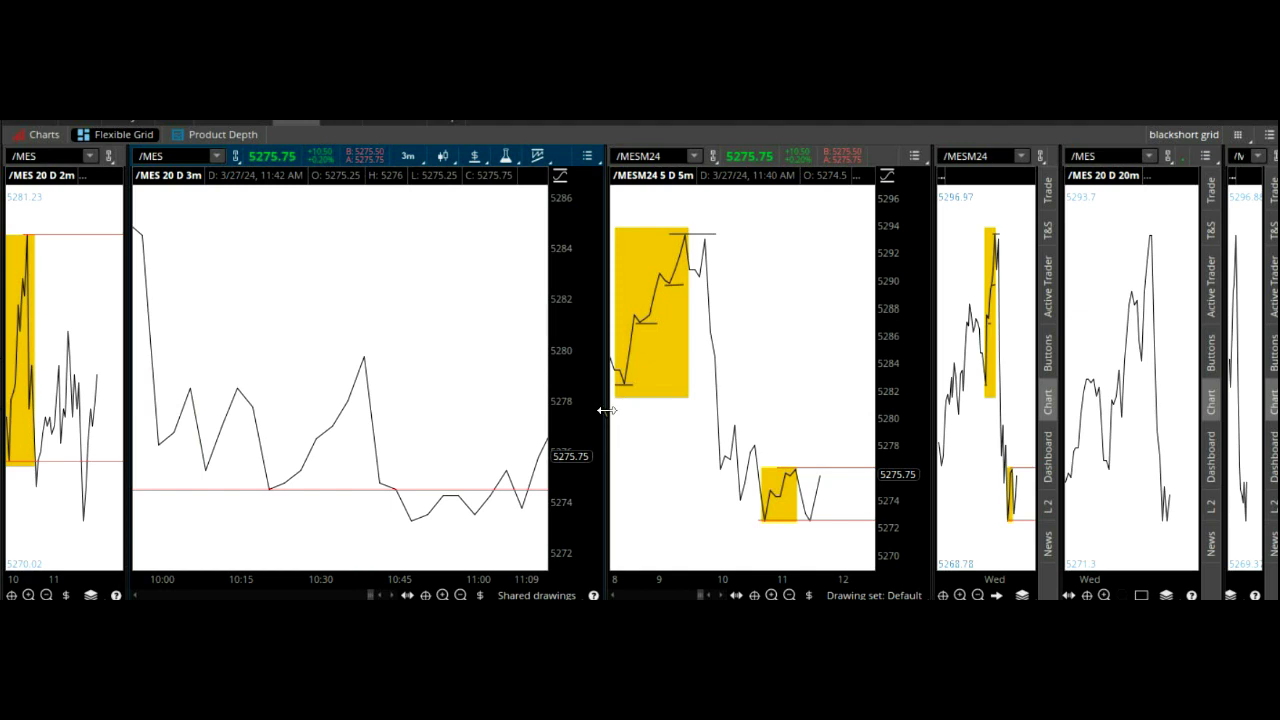
left_click_drag(607, 411, 745, 421)
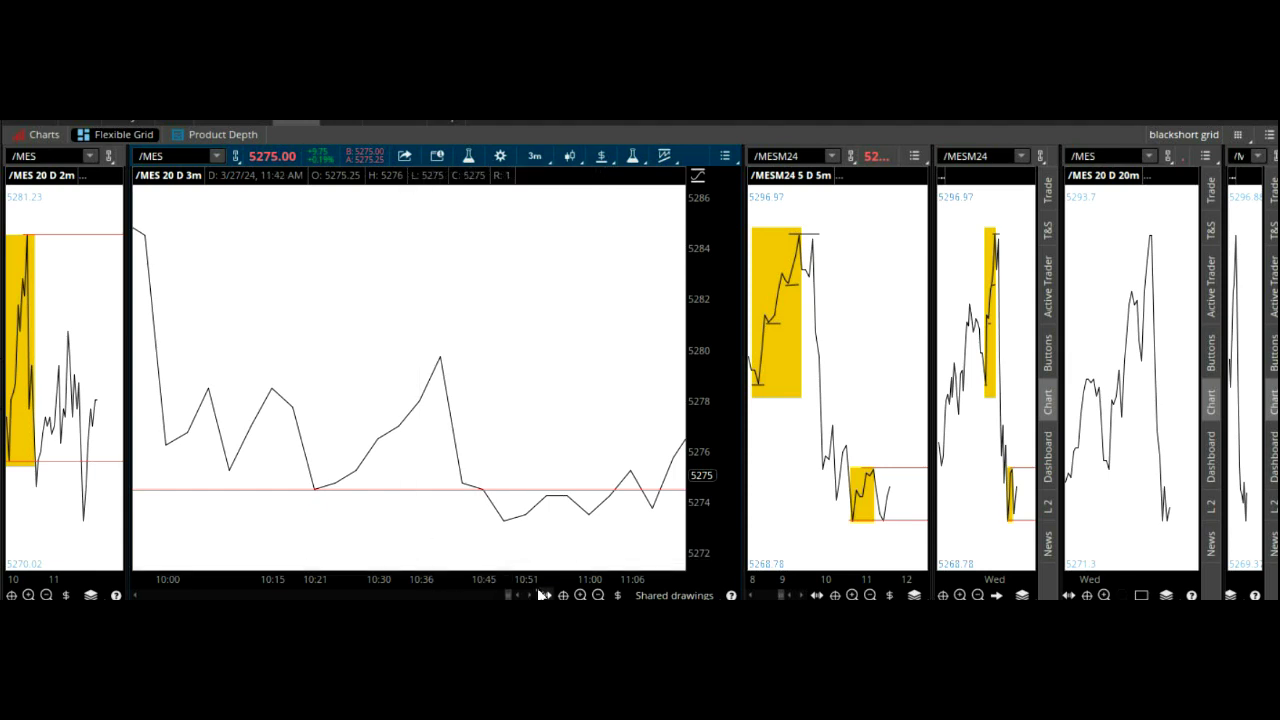
Step: Box the 10:21–10:39 rally in a yellow rectangle with a short trendline inside it
left_click(618, 595)
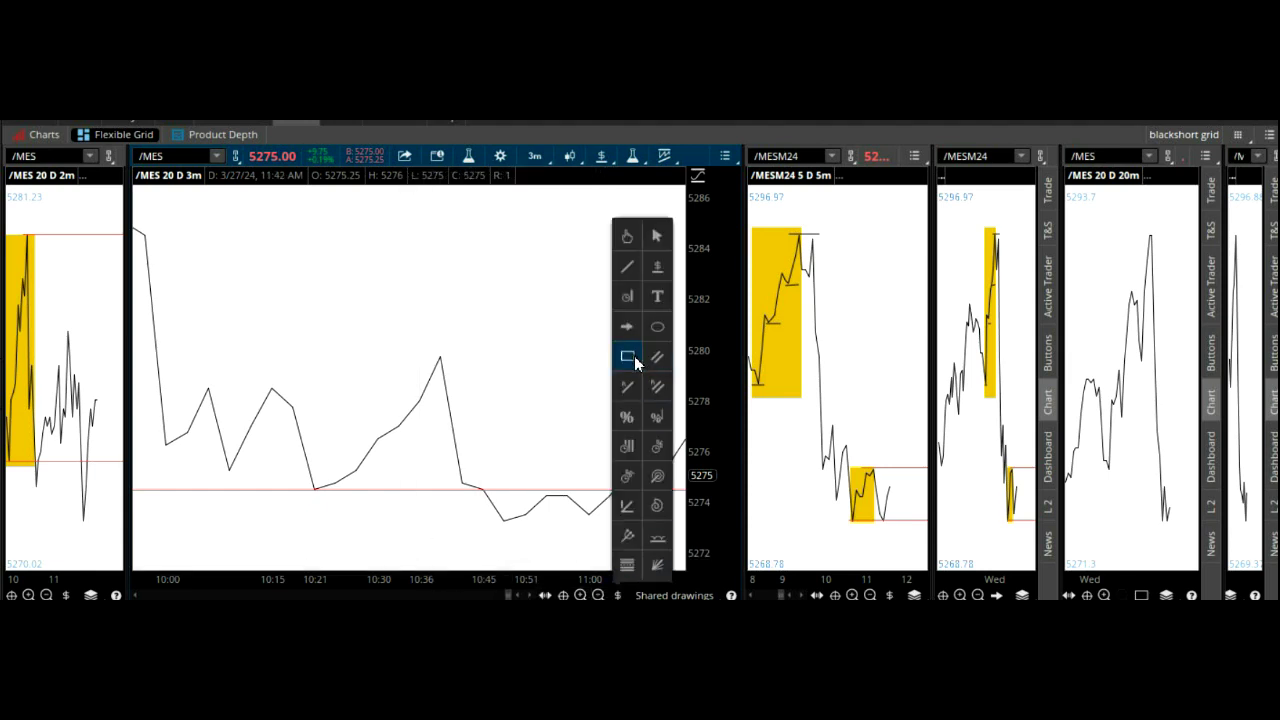
left_click(632, 358)
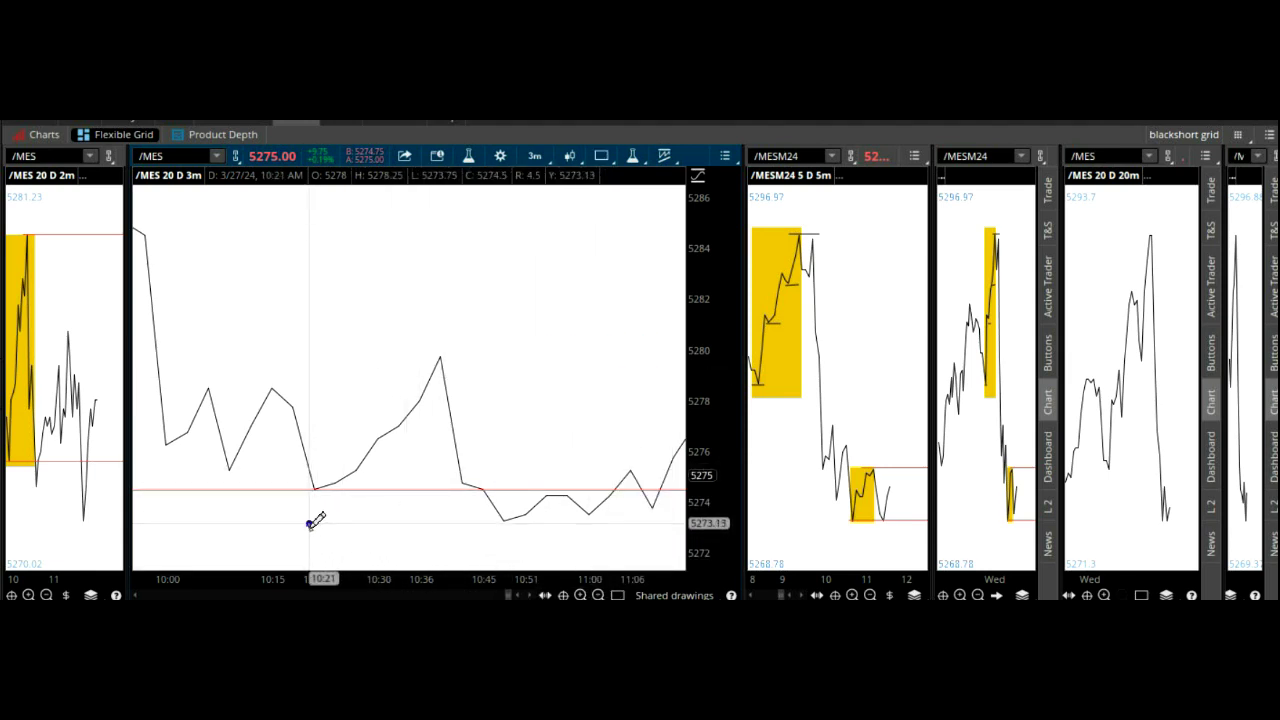
left_click_drag(309, 523, 450, 339)
left_click(617, 595)
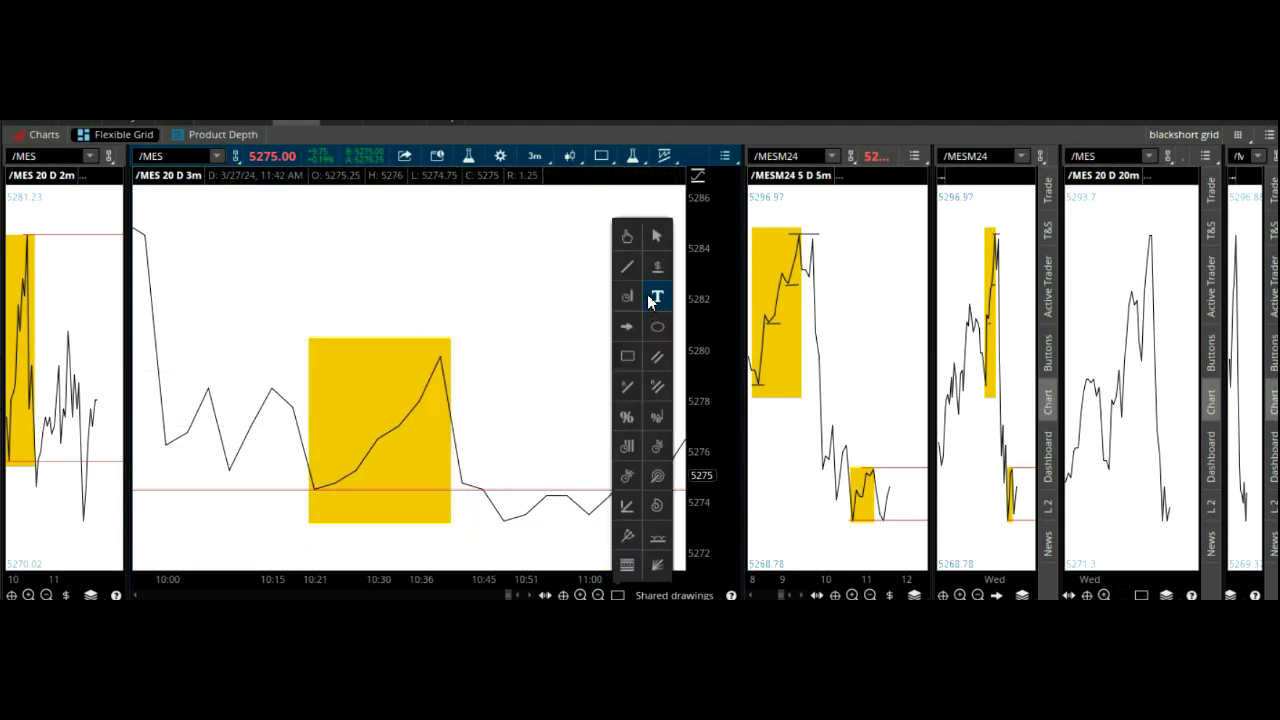
left_click(628, 268)
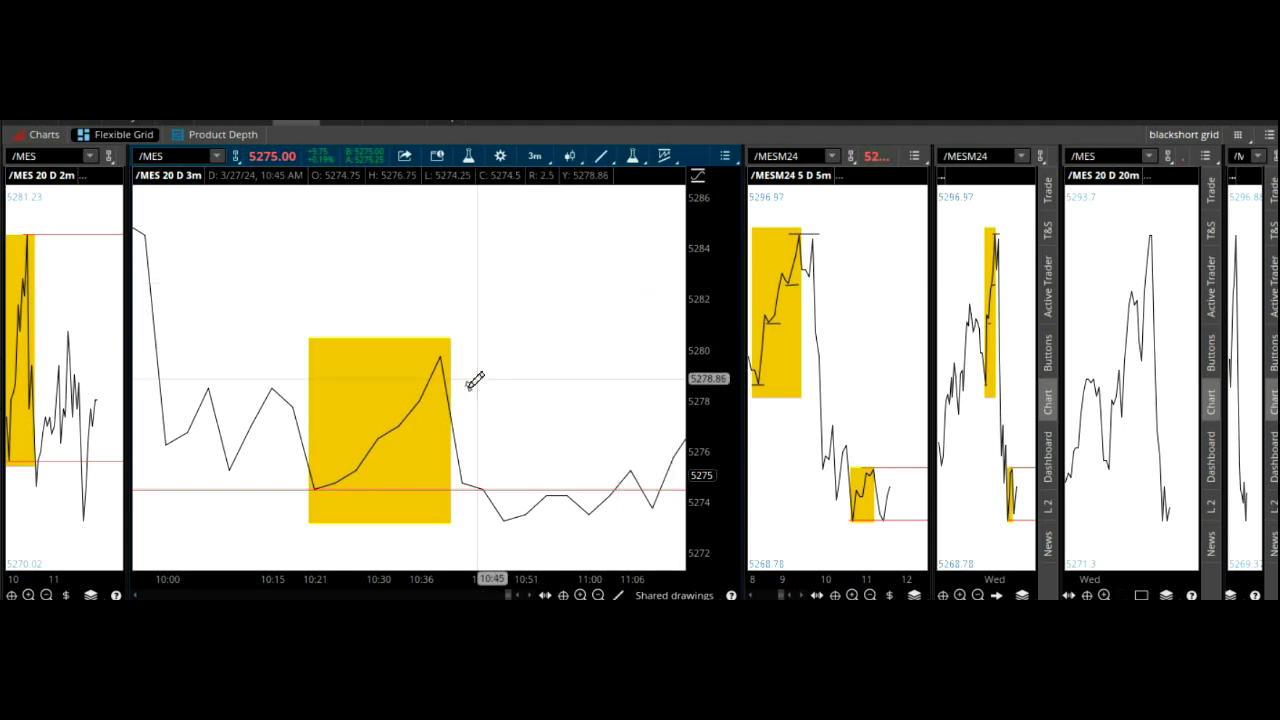
left_click(385, 443)
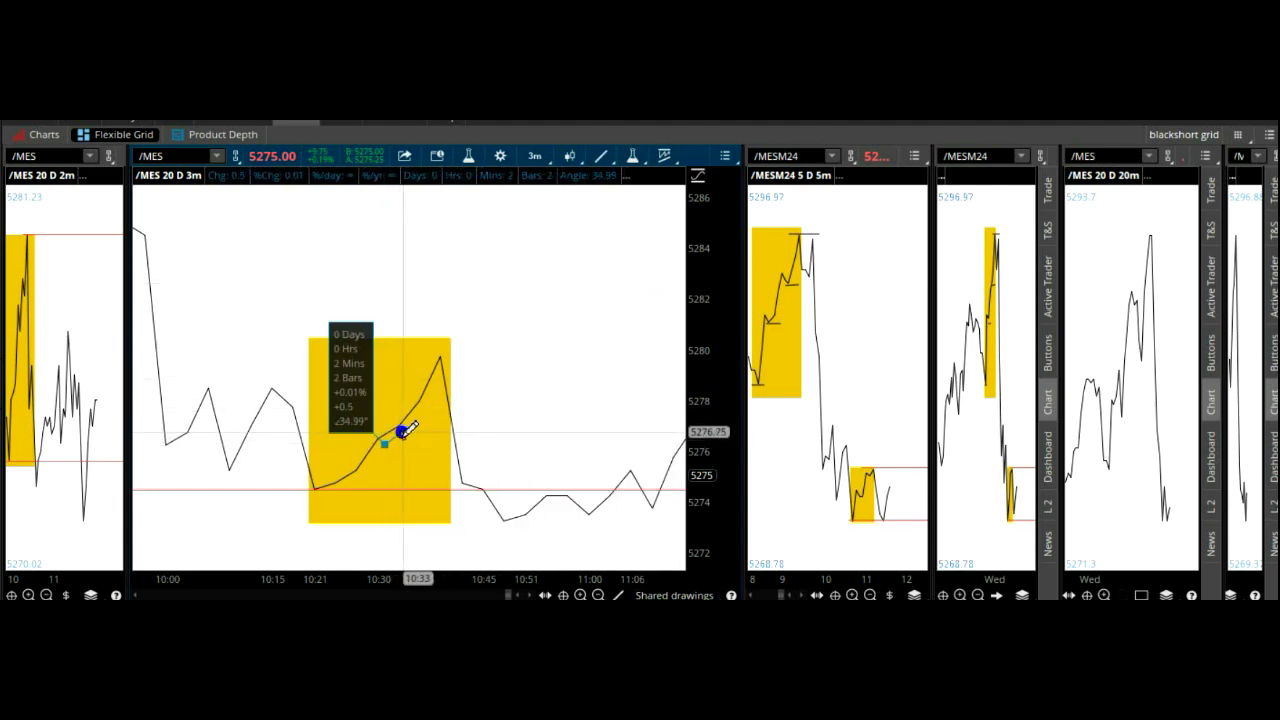
left_click(403, 432)
Step: Add red price lines at the rally's high 5280.32 and low near 5274.46, then zoom out
left_click(618, 595)
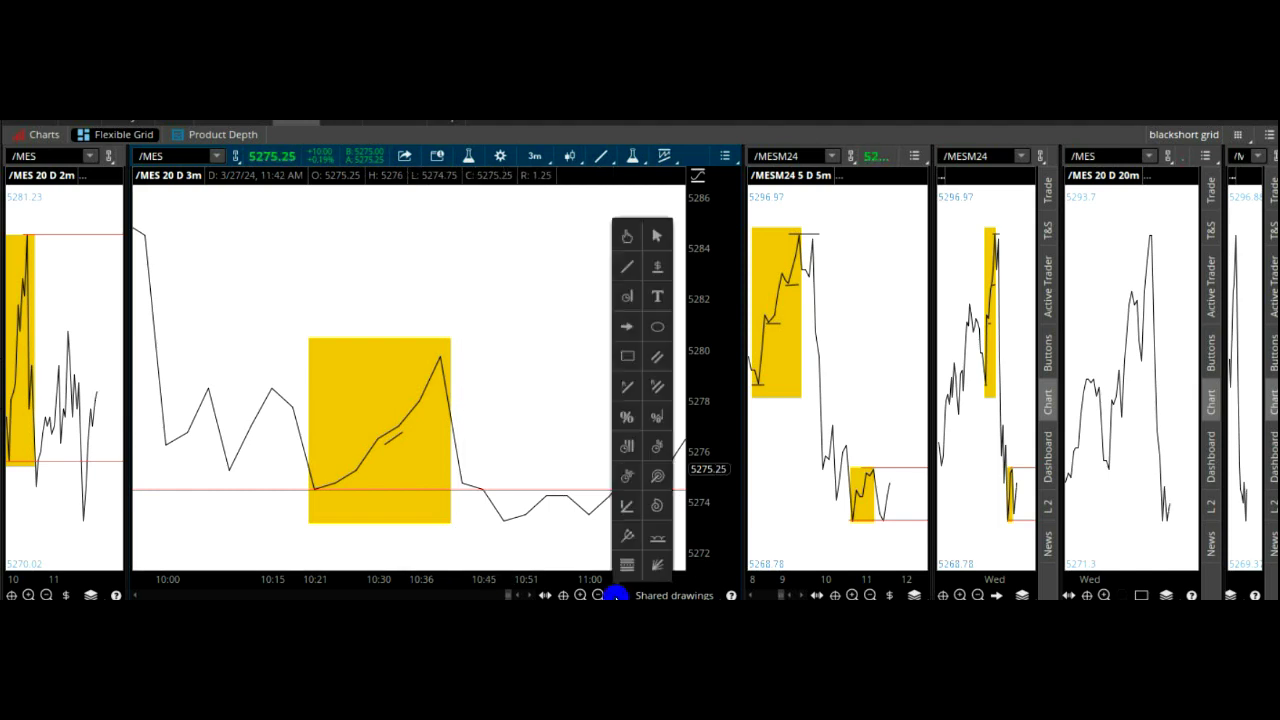
left_click(667, 265)
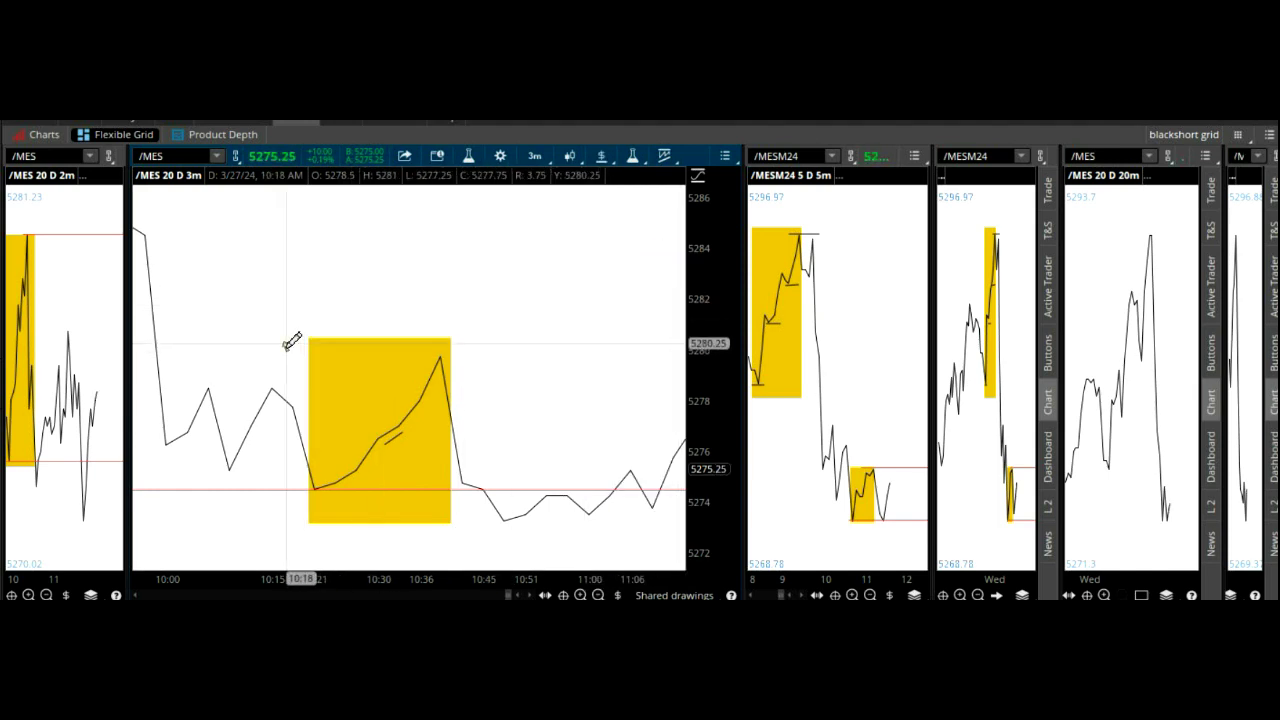
left_click_drag(283, 343, 631, 347)
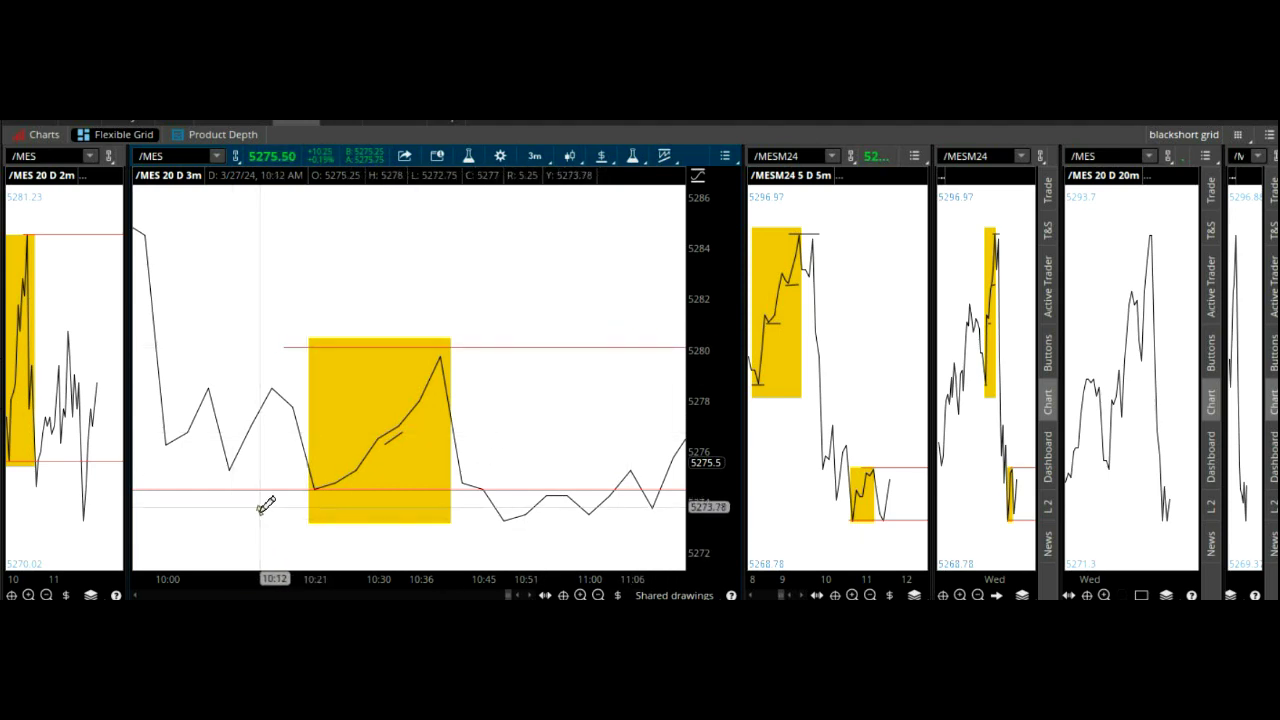
mouse_move(275, 494)
left_mouse_down()
mouse_move(560, 480)
mouse_move(657, 490)
left_mouse_up()
left_click(598, 595)
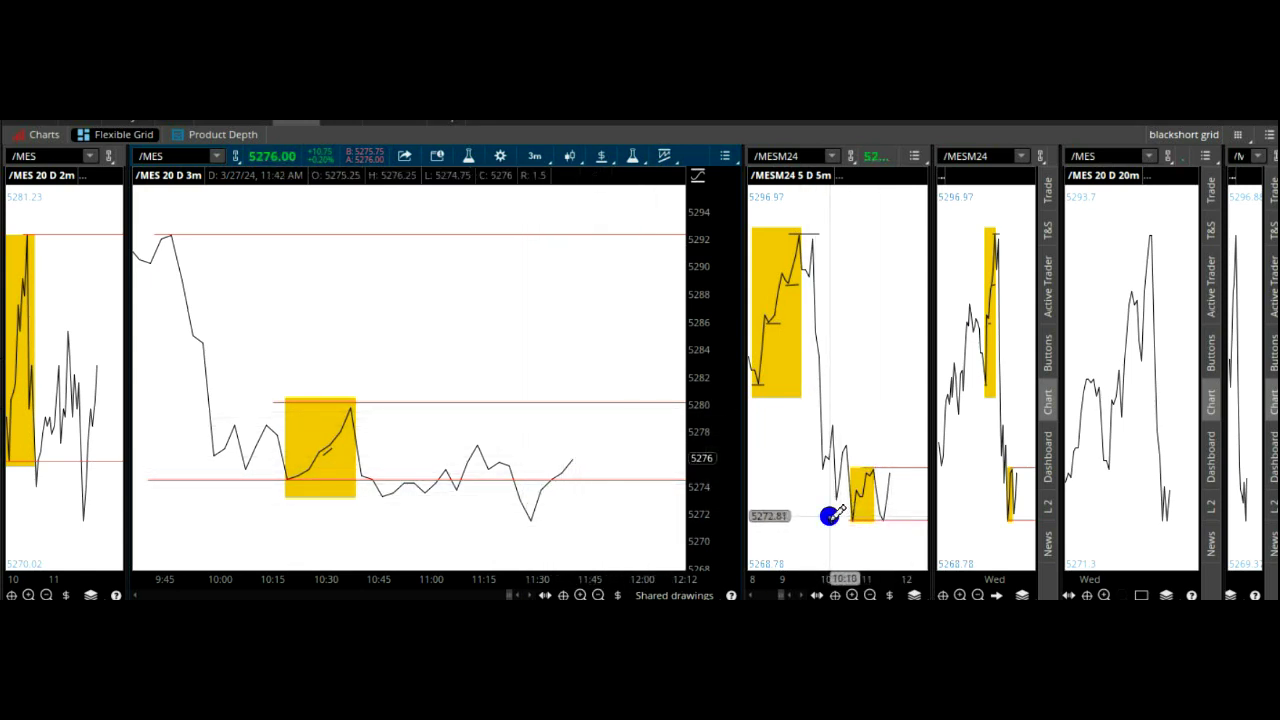
Step: Zoom the /MESM24 5m chart into the late-morning range and widen it, narrowing the 3m chart
left_click_drag(830, 515, 925, 500)
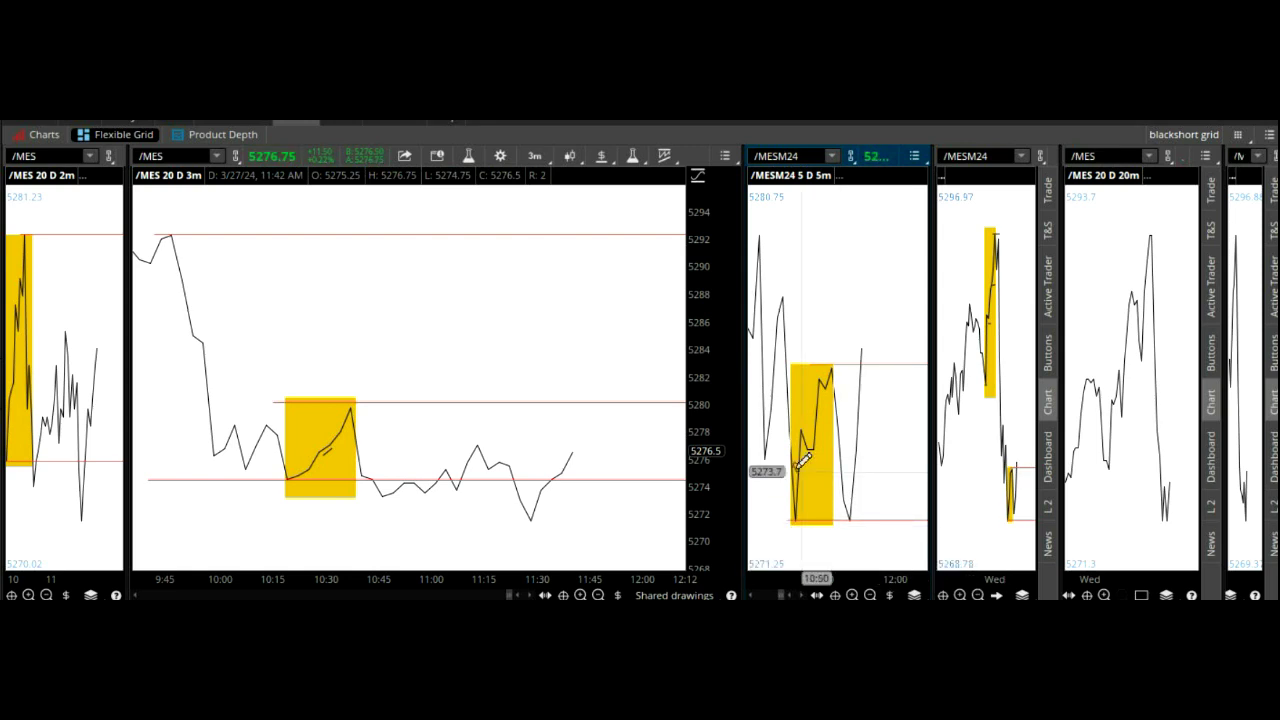
left_click_drag(744, 440, 632, 442)
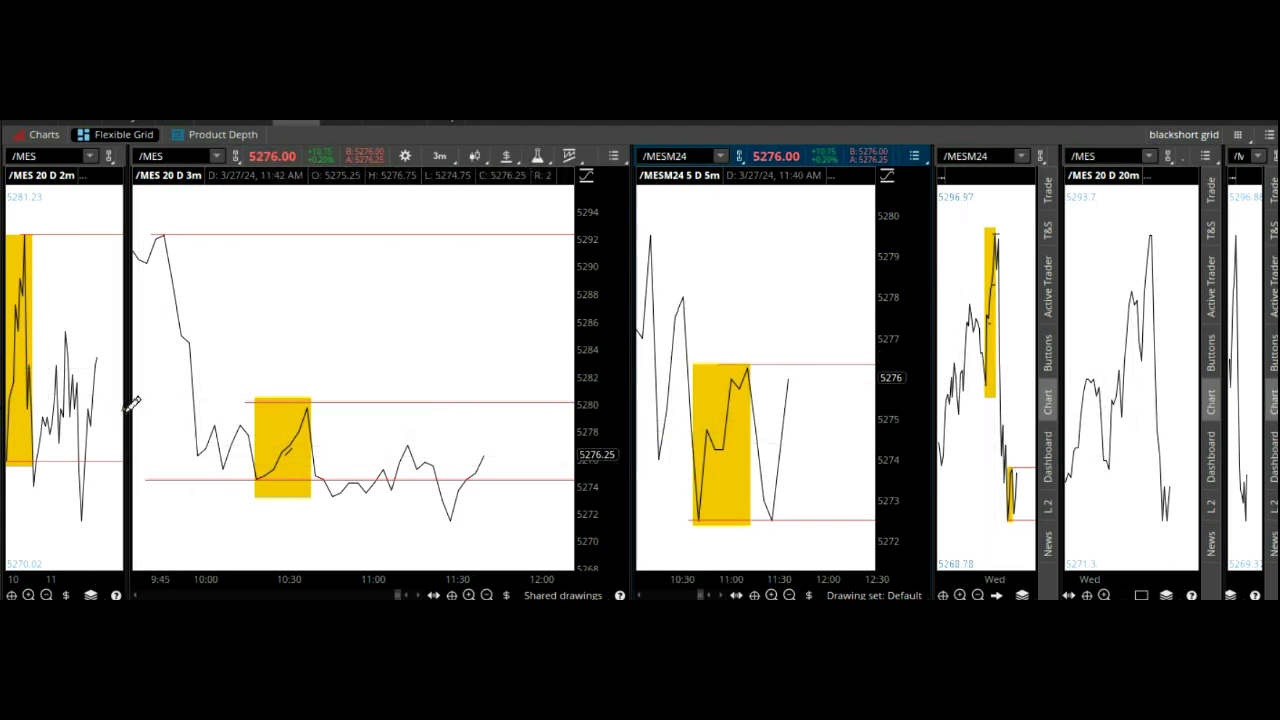
Step: Widen the 2m chart, reframe it around 10:00–11:10, and add a 5276.35 price line on the 5m chart
left_click_drag(128, 408, 240, 408)
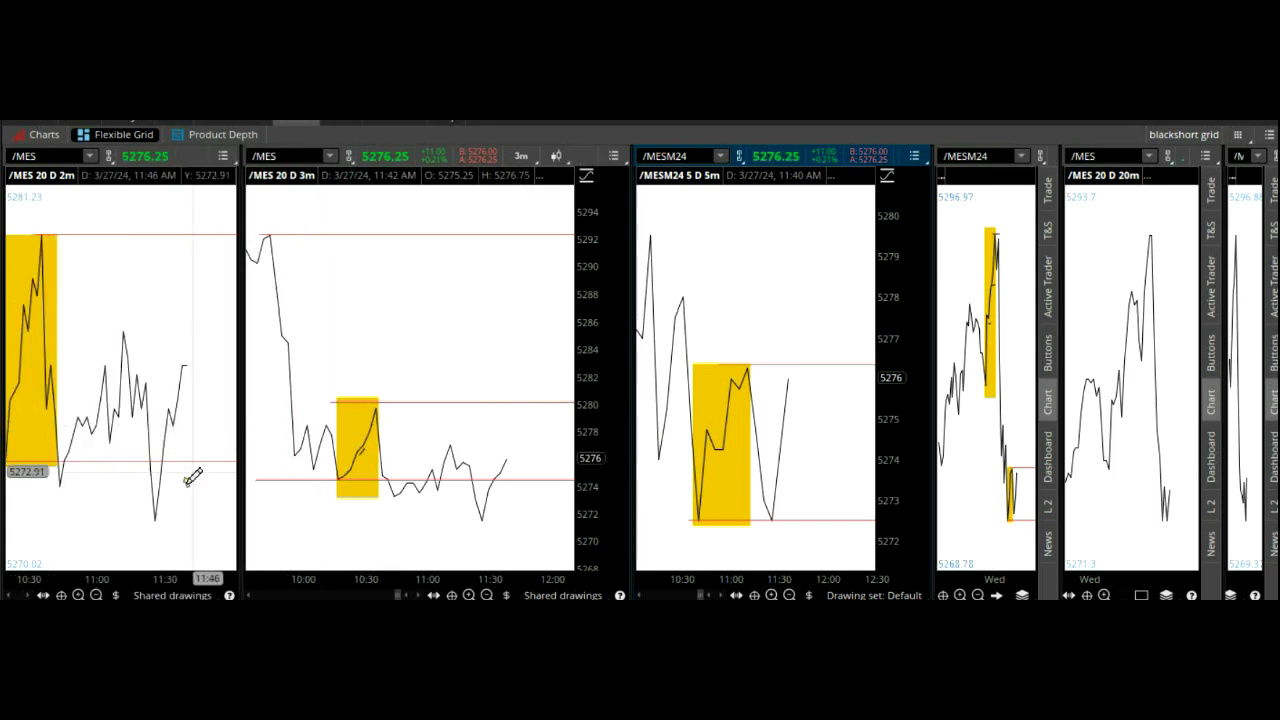
scroll(189, 482, "up", 10)
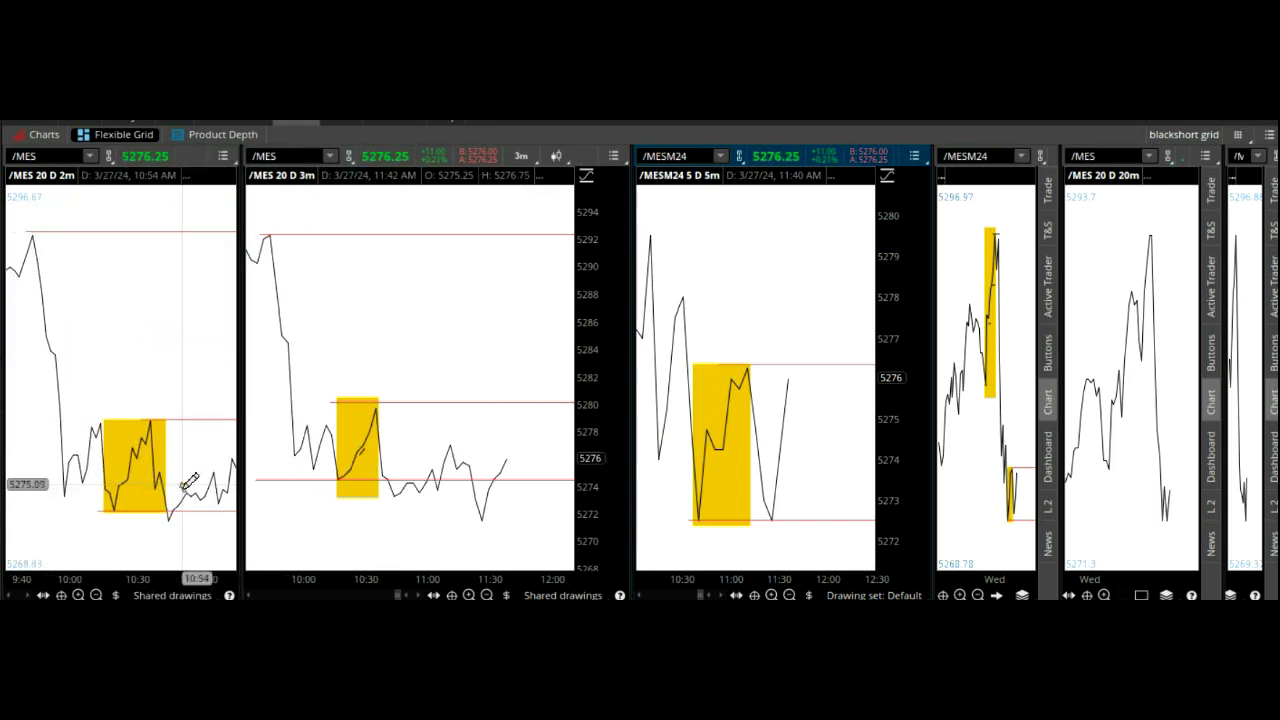
scroll(189, 482, "down", 5)
scroll(189, 482, "down", 3)
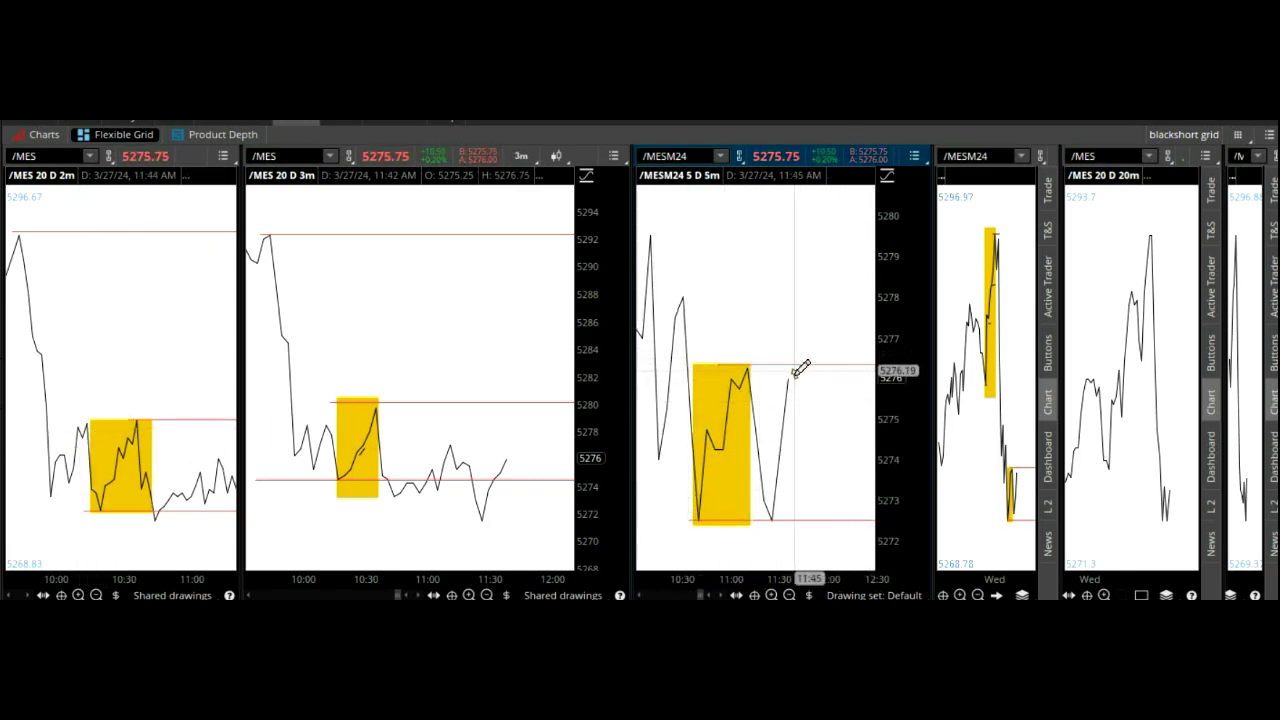
left_click(870, 362)
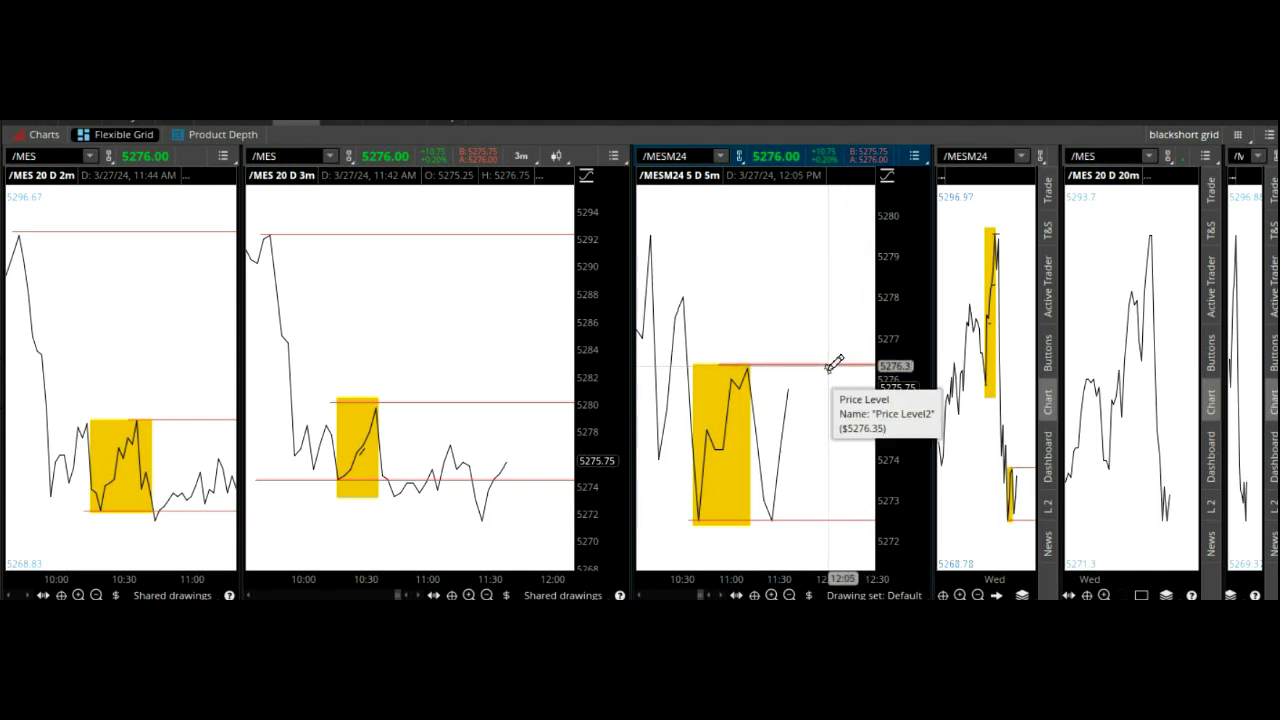
mouse_move(848, 362)
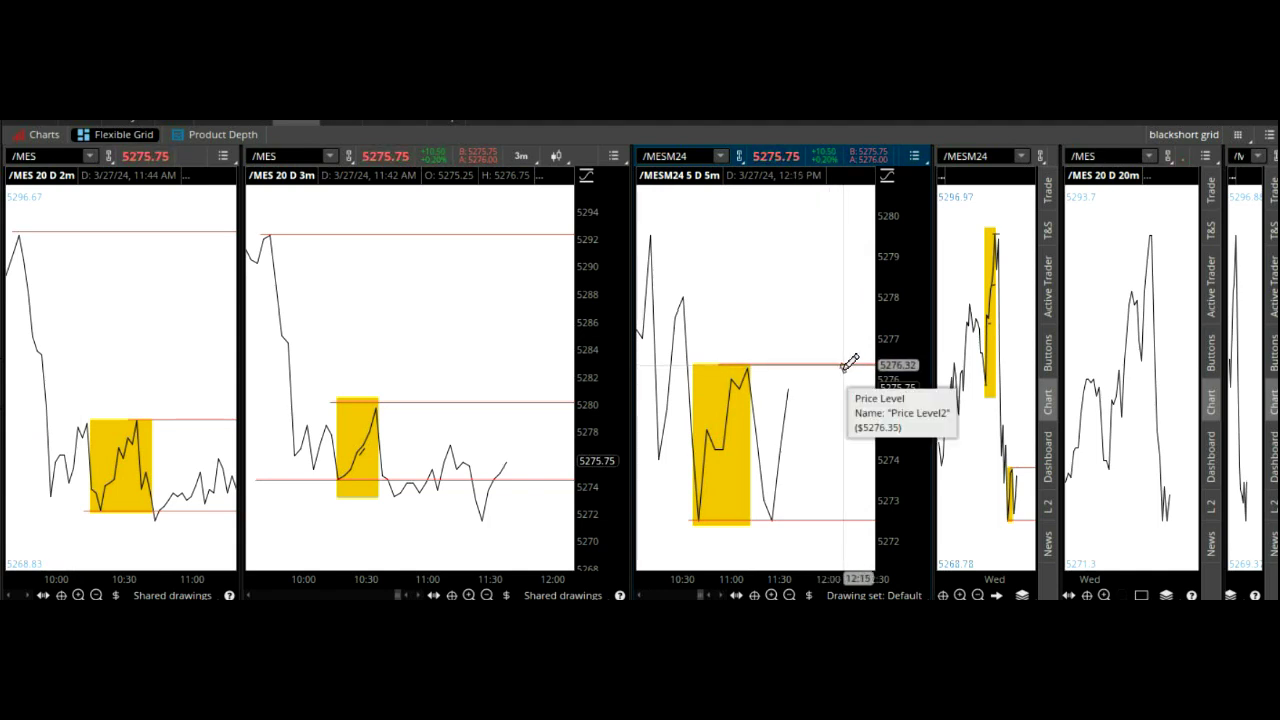